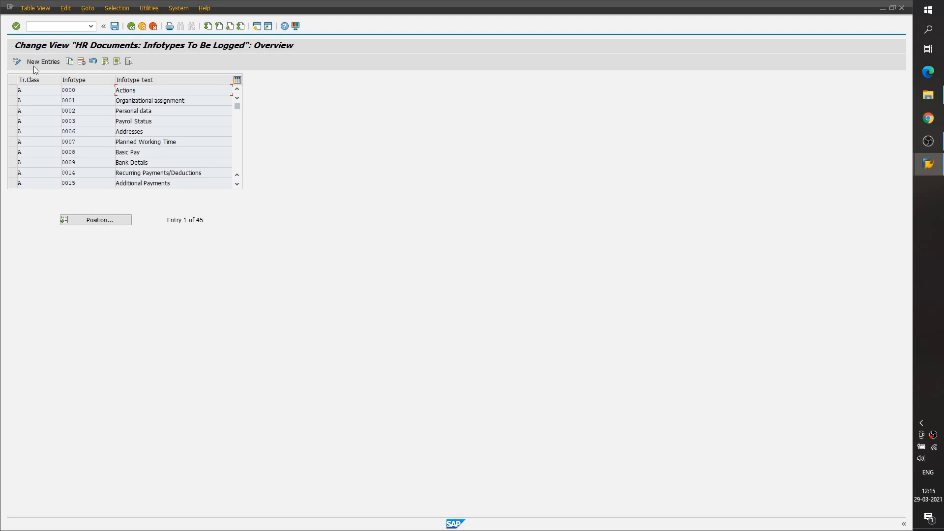
# - Open the new-entries form for infotypes to be logged, inspect its transaction class and infotype columns, and return to the overview
pyautogui.click(44, 62)
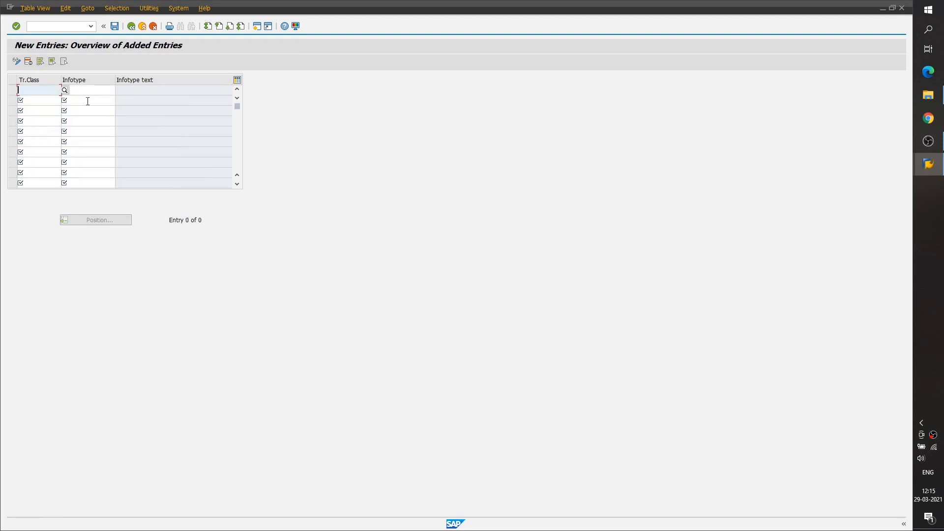
pyautogui.click(65, 90)
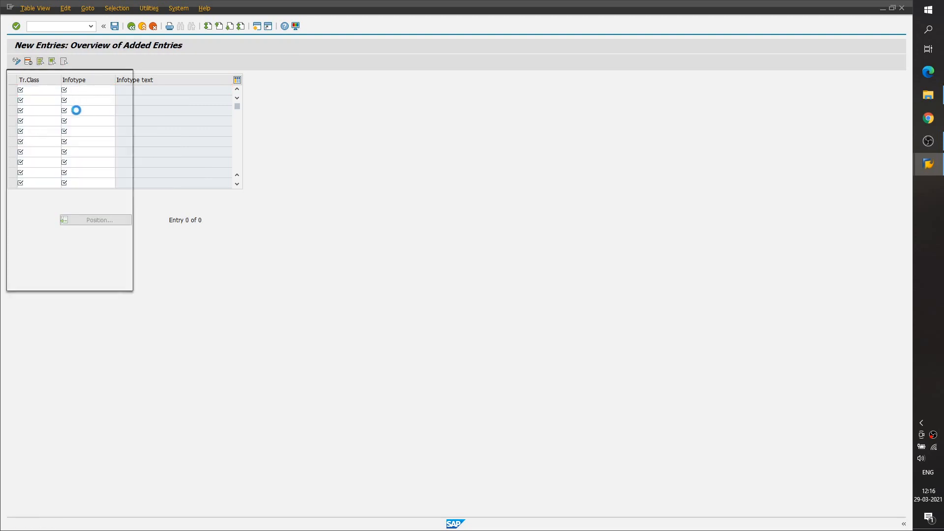
pyautogui.click(163, 75)
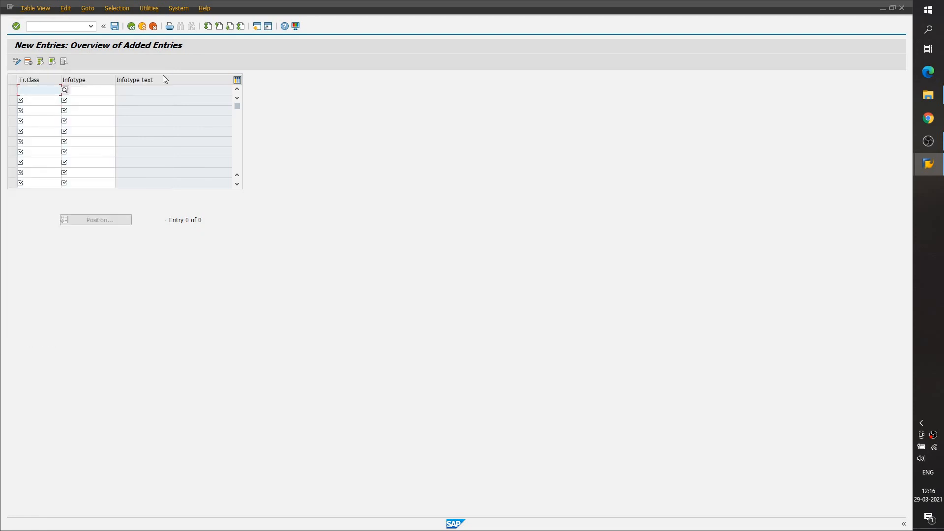
pyautogui.click(84, 88)
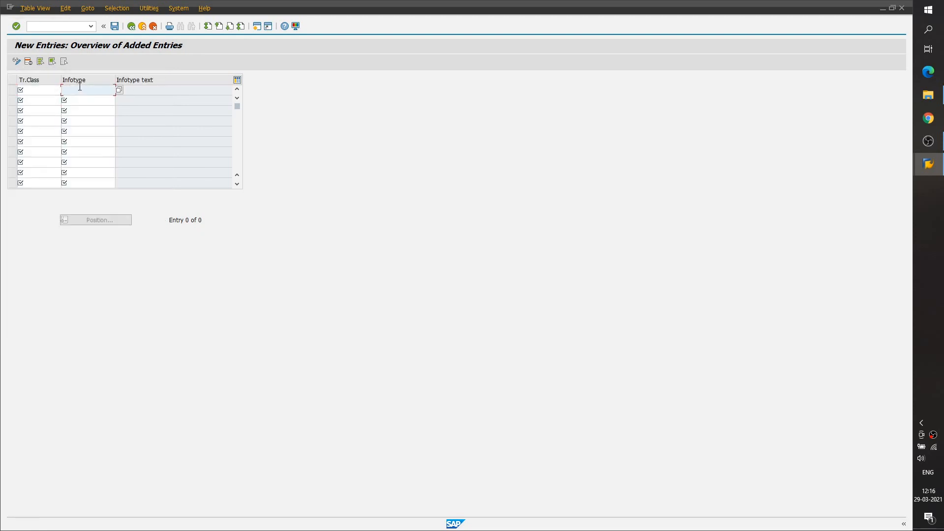
pyautogui.click(132, 27)
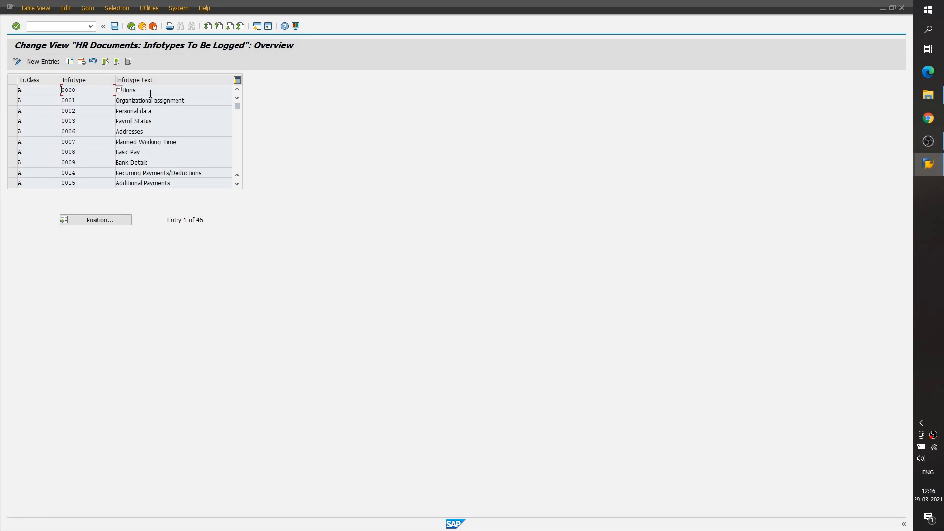
# - Examine the transaction class, infotype number and infotype text of the Actions entry
pyautogui.click(151, 90)
pyautogui.click(27, 90)
pyautogui.click(63, 89)
pyautogui.click(133, 91)
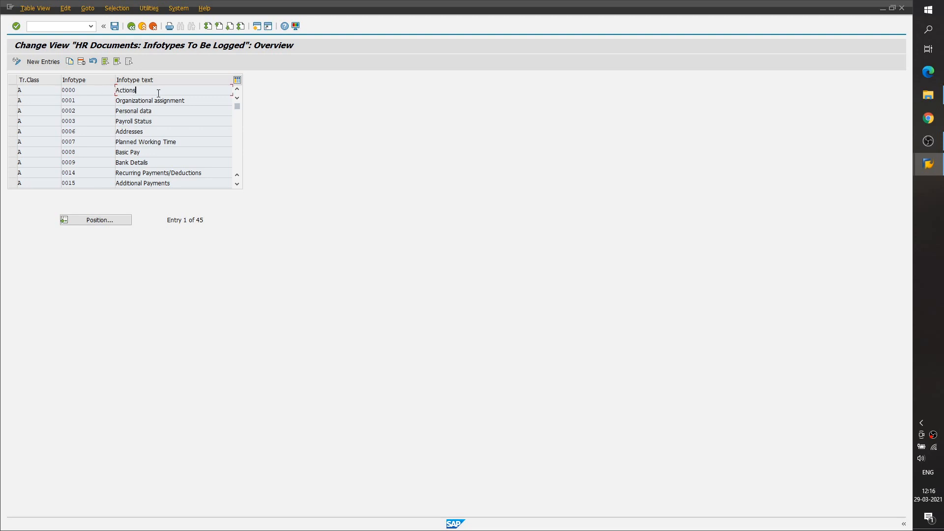
# - Leave the current view and open table view V_T585B for maintenance
pyautogui.click(131, 26)
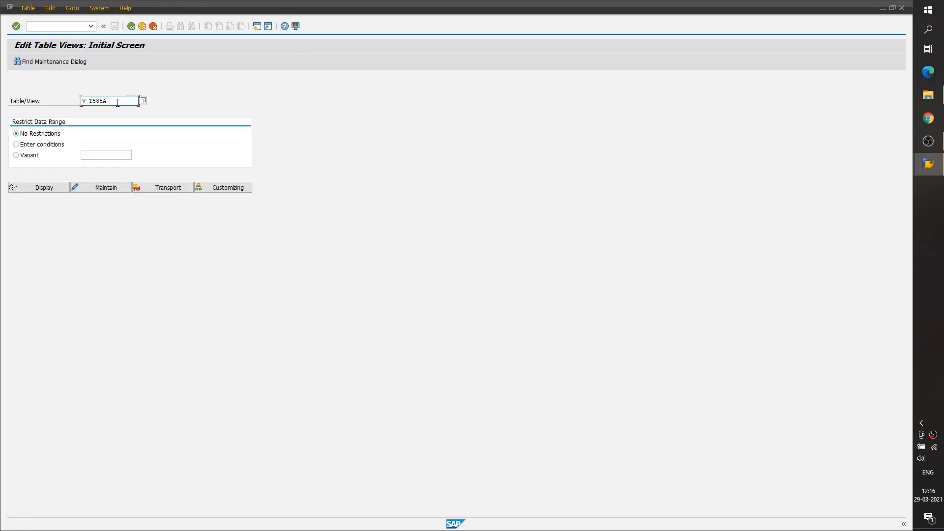
pyautogui.press('BackSpace')
pyautogui.write('b')
pyautogui.press('Return')
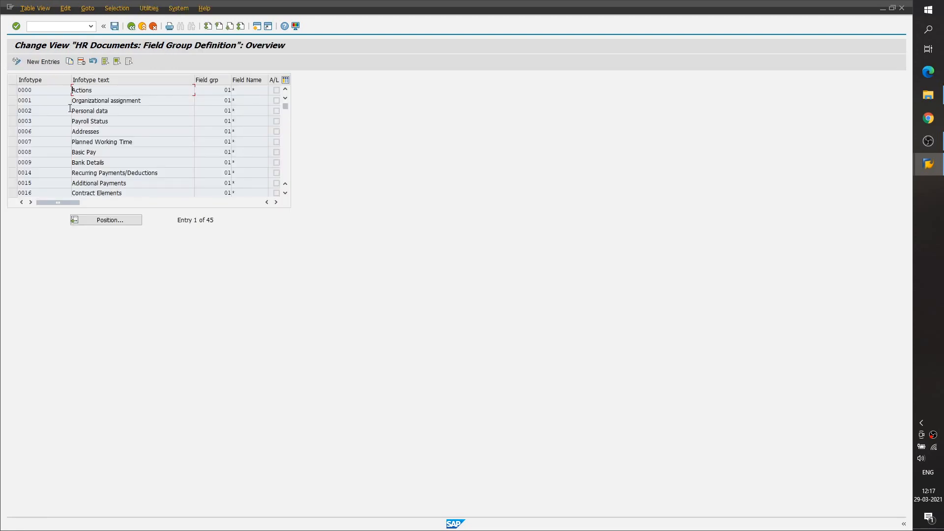
# - Examine the infotype and field name of the Actions entry in the field group definitions
pyautogui.click(66, 90)
pyautogui.click(241, 91)
pyautogui.moveTo(253, 90); pyautogui.dragTo(222, 92)
pyautogui.click(235, 92)
pyautogui.click(13, 91)
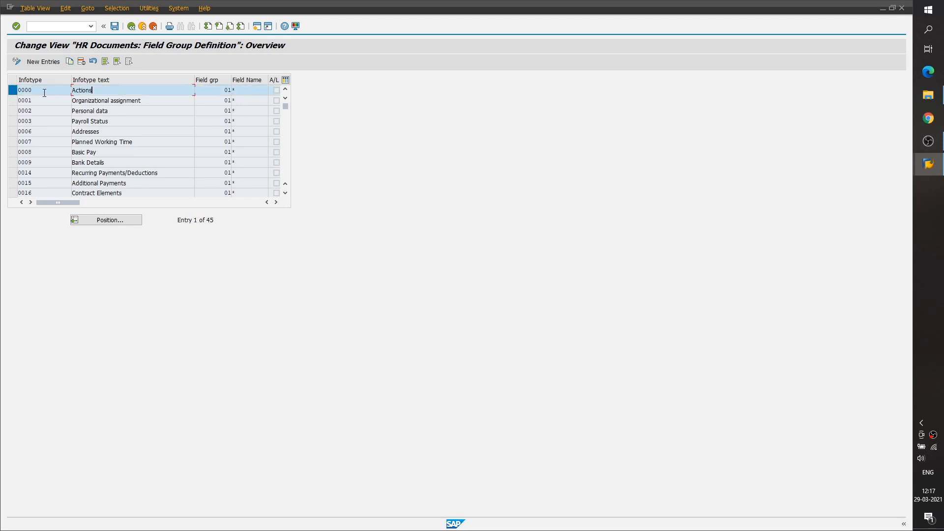
pyautogui.click(16, 90)
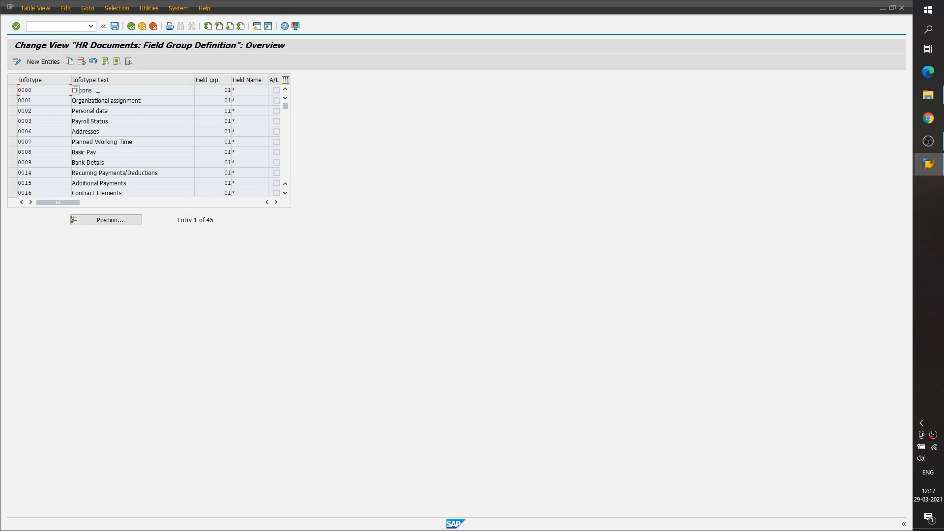
# - Select the Actions, Organizational assignment and Personal data entries and compare their field groups and field names
pyautogui.click(13, 90)
pyautogui.click(13, 100)
pyautogui.click(14, 111)
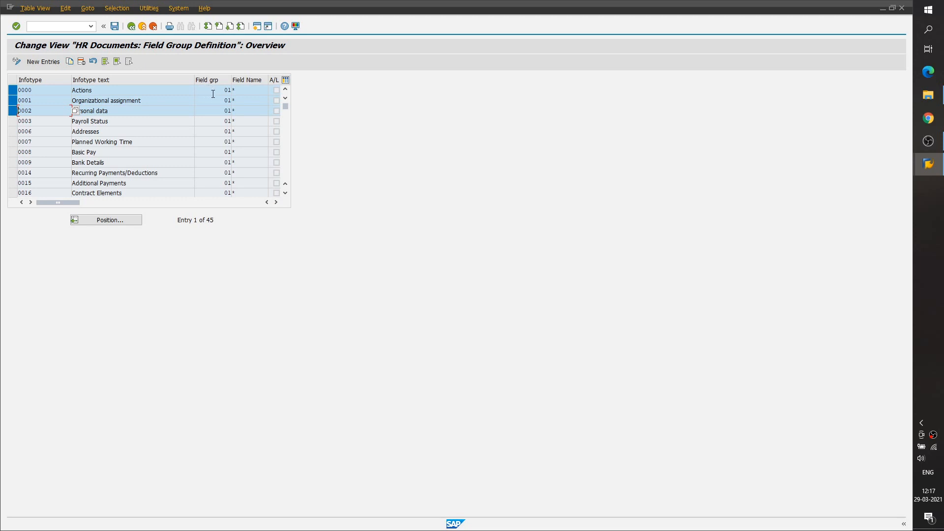
pyautogui.click(226, 90)
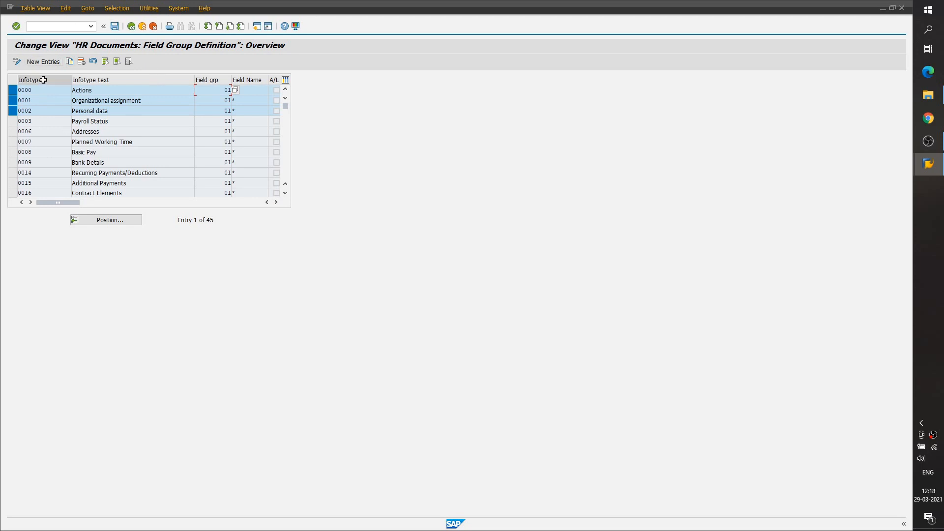
pyautogui.click(264, 90)
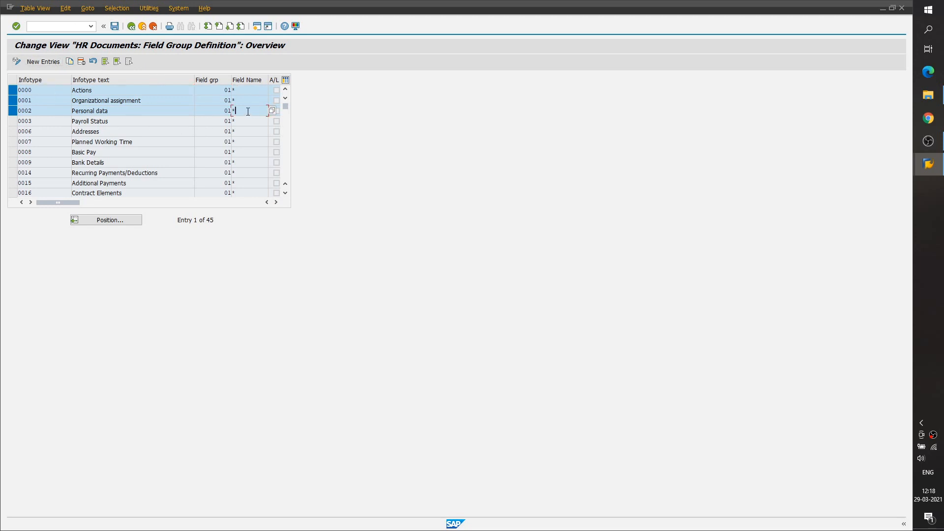
pyautogui.click(253, 92)
# - Leave the field group definitions and open table view V_T585C for maintenance
pyautogui.click(131, 27)
pyautogui.press('BackSpace')
pyautogui.write('c')
pyautogui.press('Return')
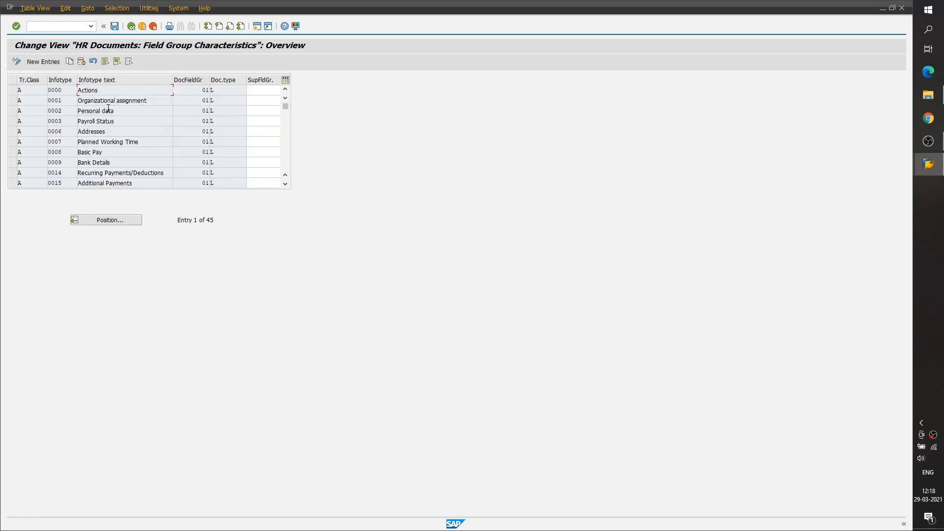
# - Examine the document field group and document type of the Actions entry
pyautogui.moveTo(195, 93); pyautogui.dragTo(215, 90)
pyautogui.click(210, 91)
pyautogui.doubleClick(211, 93)
pyautogui.moveTo(202, 92); pyautogui.dragTo(211, 92)
pyautogui.click(211, 90)
# - Open transaction PA30 and load the employee by entering the personnel number
pyautogui.click(56, 27)
pyautogui.write('/npa30')
pyautogui.press('Return')
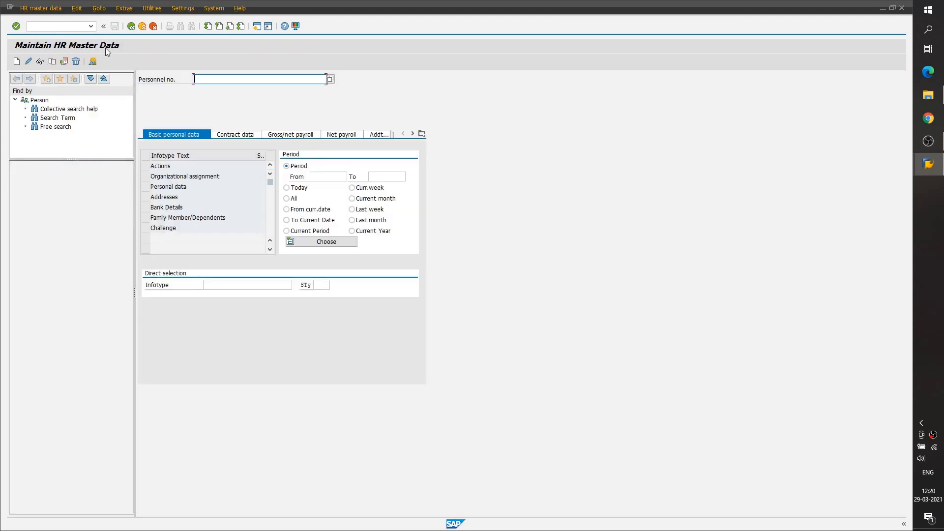
pyautogui.write('1')
pyautogui.press('Return')
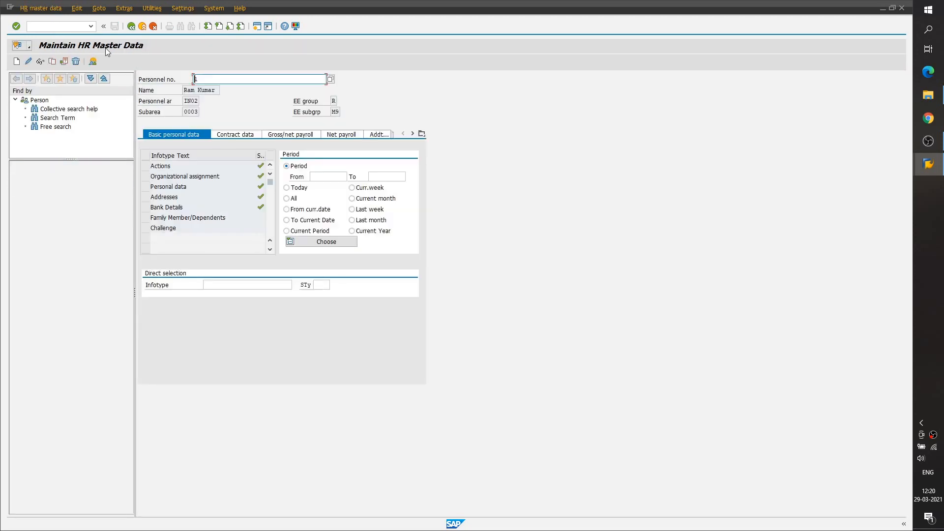
# - Open the employee's infotype 15 record with subtype MVT1 for today in change mode
pyautogui.click(253, 281)
pyautogui.write('15')
pyautogui.click(322, 285)
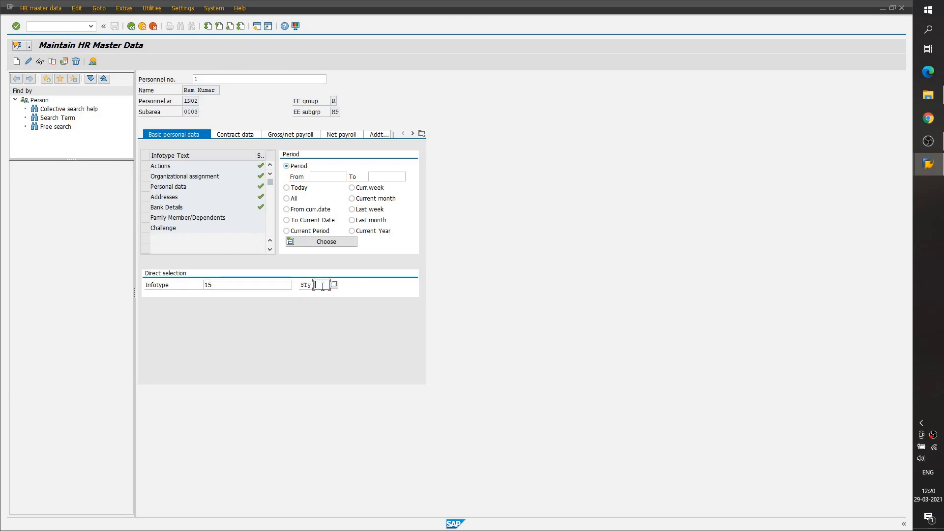
pyautogui.write('mvt1')
pyautogui.press('Return')
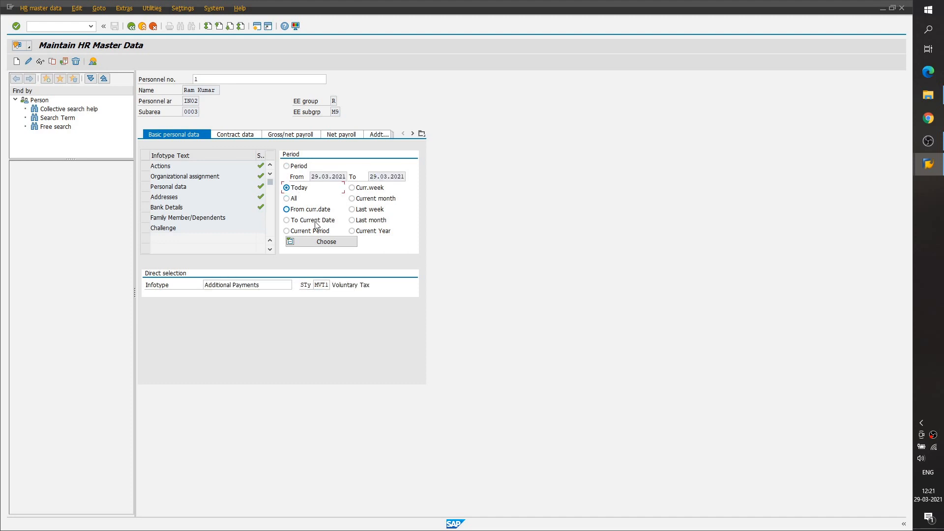
pyautogui.click(30, 62)
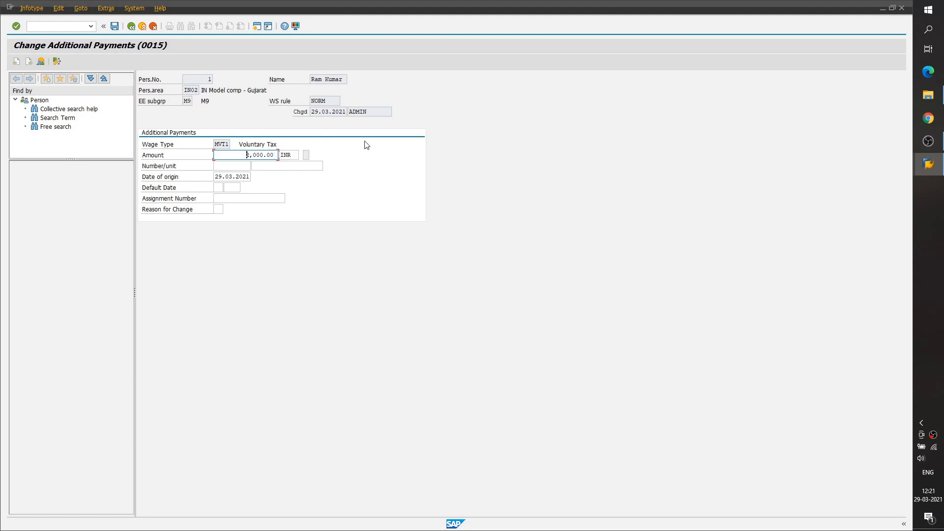
# - Set the voluntary tax amount to 3,000 INR and save the Additional Payments record
pyautogui.moveTo(368, 112); pyautogui.dragTo(345, 114)
pyautogui.moveTo(241, 159); pyautogui.dragTo(279, 157)
pyautogui.click(279, 156)
pyautogui.click(245, 158)
pyautogui.press('Delete')
pyautogui.press('Delete')
pyautogui.press('Delete')
pyautogui.press('Delete')
pyautogui.press('Delete')
pyautogui.press('Delete')
pyautogui.press('Delete')
pyautogui.press('Delete')
pyautogui.write('300')
pyautogui.hotkey('ctrl', 's')
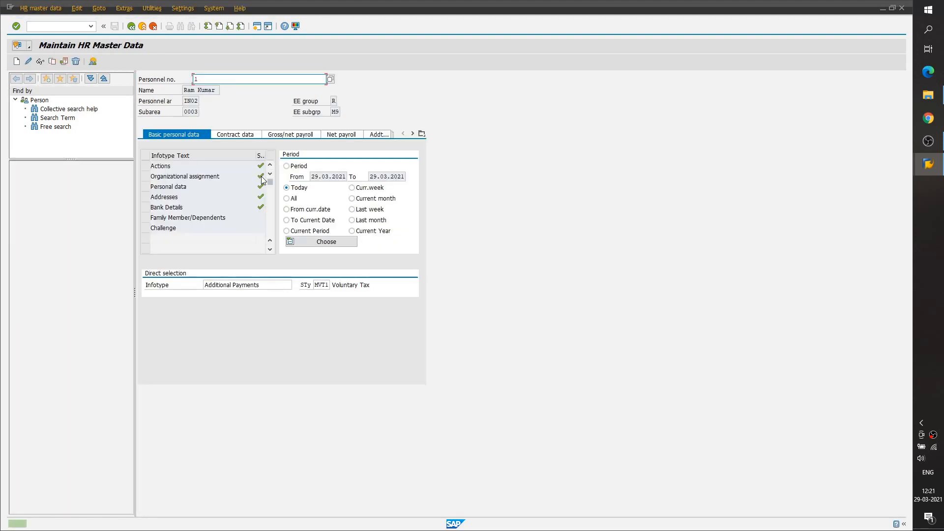
# - Open the employee's Additional Payments overview and bring up the Voluntary Tax record in change mode
pyautogui.click(93, 62)
pyautogui.click(143, 144)
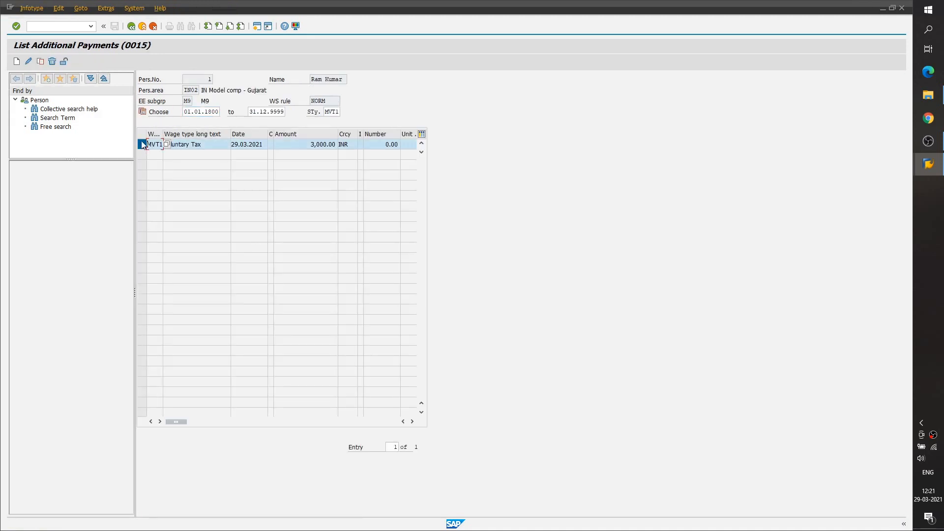
pyautogui.click(30, 62)
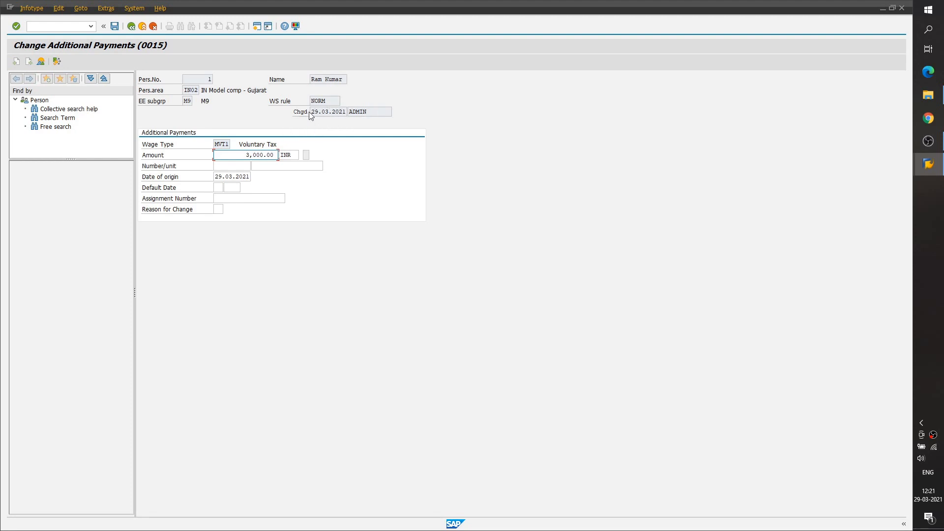
# - Examine the record's change date, changing user, amount and personnel number
pyautogui.moveTo(311, 112); pyautogui.dragTo(347, 109)
pyautogui.click(347, 109)
pyautogui.moveTo(375, 112); pyautogui.dragTo(348, 113)
pyautogui.click(351, 117)
pyautogui.click(246, 155)
pyautogui.moveTo(244, 155); pyautogui.dragTo(275, 154)
pyautogui.click(276, 155)
pyautogui.click(203, 81)
# - Return to the HR master data screen and open transaction SA38
pyautogui.click(131, 27)
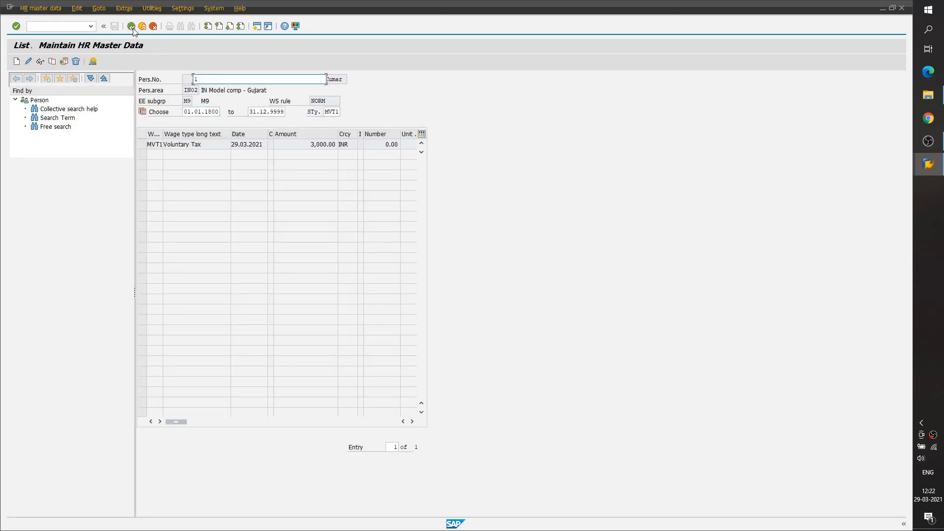
pyautogui.click(131, 27)
pyautogui.click(78, 25)
pyautogui.write('/nse38')
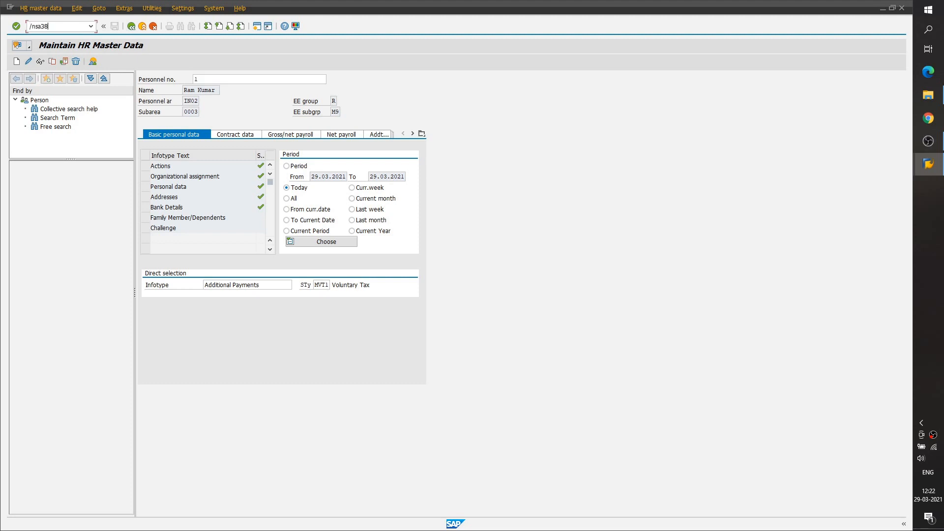
pyautogui.press('Return')
# - Execute the program RPUAUD00
pyautogui.click(83, 79)
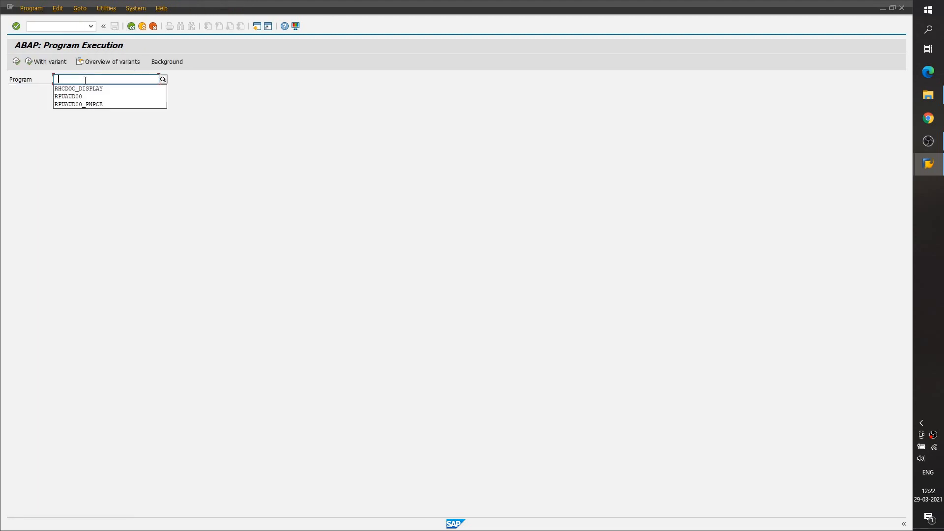
pyautogui.click(88, 98)
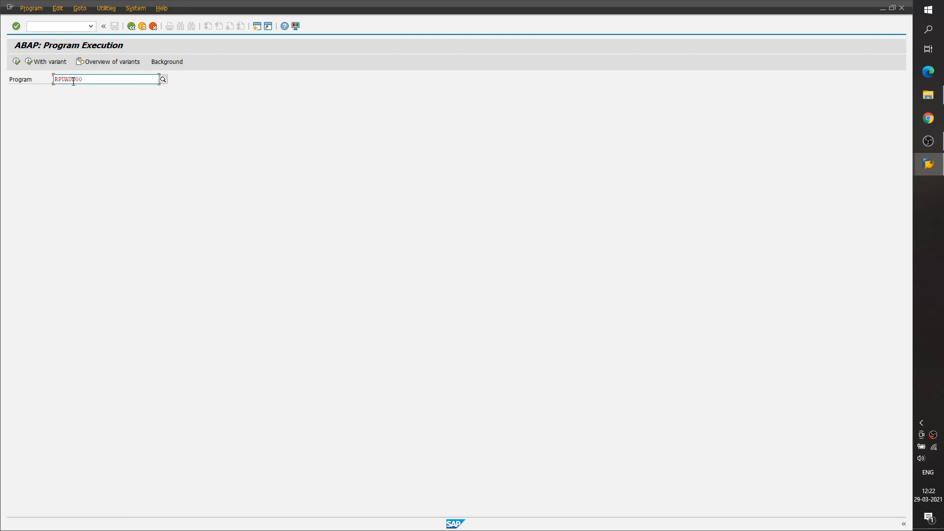
pyautogui.click(16, 62)
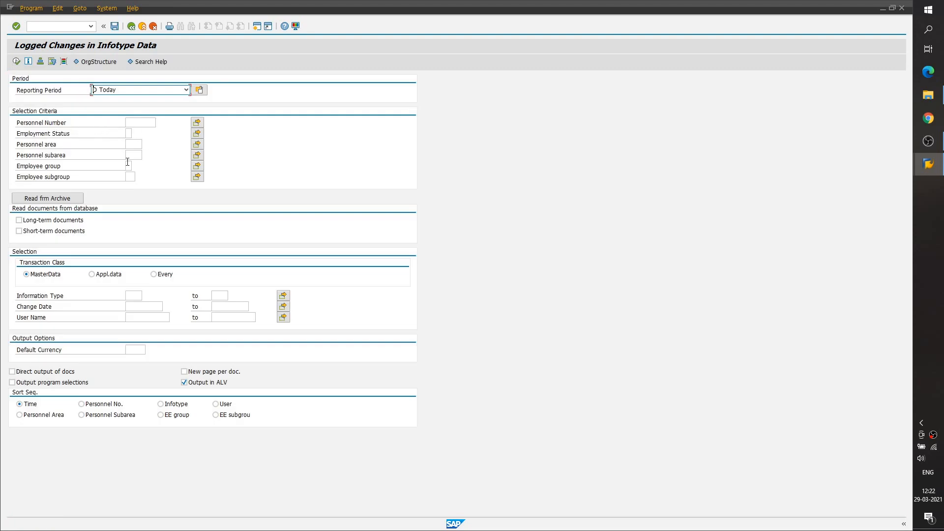
# - Enter the employee's personnel number as selection and include only long-term documents
pyautogui.click(147, 123)
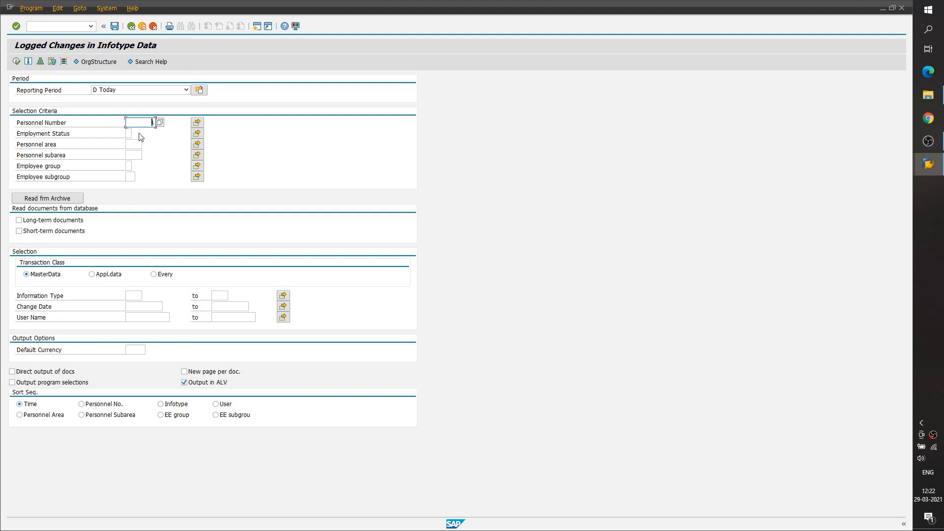
pyautogui.click(59, 231)
pyautogui.click(52, 231)
pyautogui.click(43, 220)
# - Filter the logged changes by information type 0015 and change dates 29.03.2021 to 29.03.2021
pyautogui.click(134, 296)
pyautogui.write('0015')
pyautogui.click(221, 308)
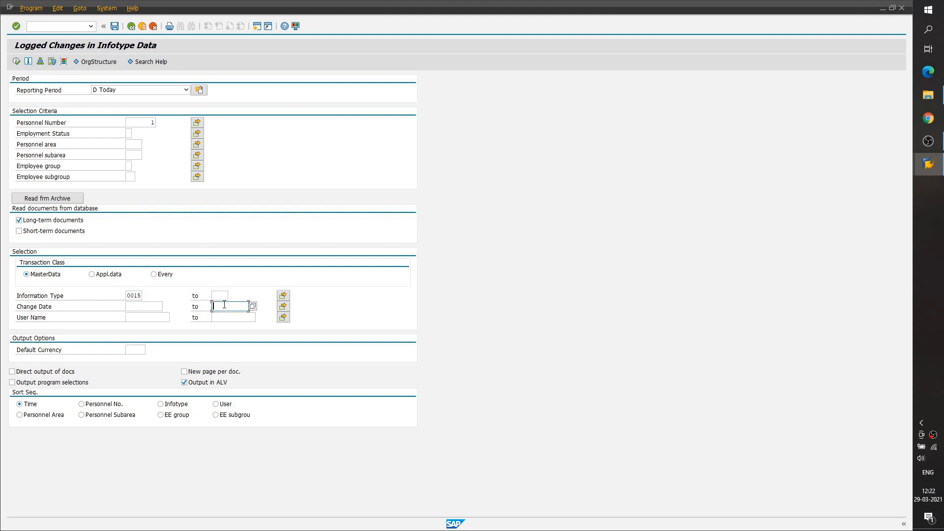
pyautogui.click(147, 307)
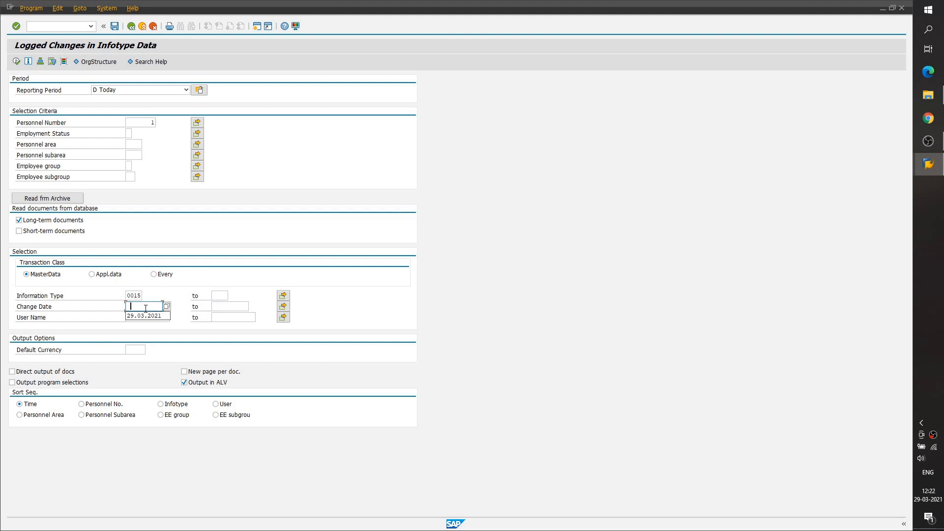
pyautogui.click(146, 318)
pyautogui.click(228, 308)
pyautogui.click(229, 318)
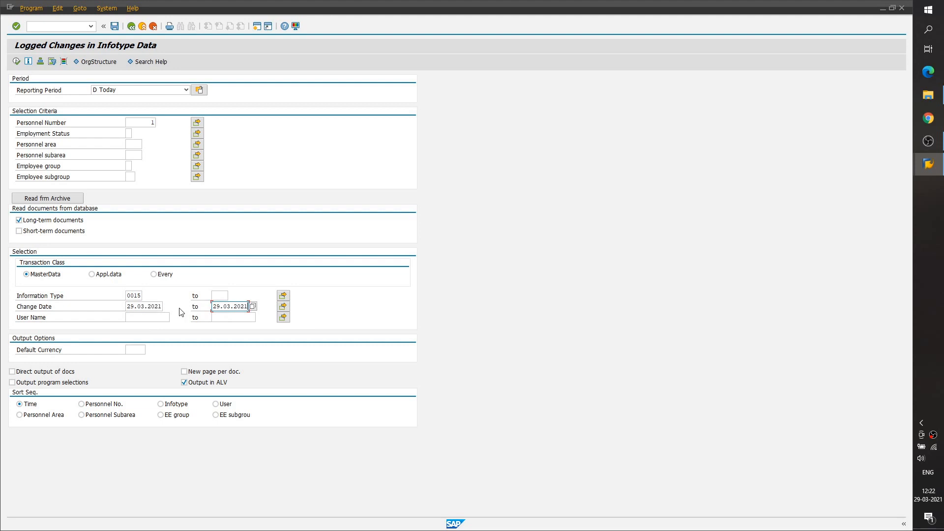
# - Set the user name filter to admin
pyautogui.click(135, 316)
pyautogui.write('admin')
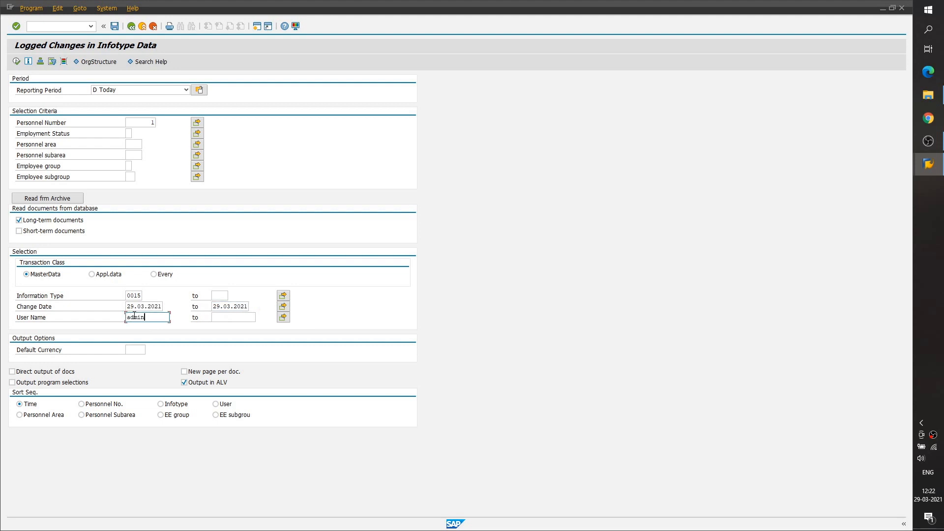
# - Clear both the start and end values of the change date filter
pyautogui.click(128, 308)
pyautogui.press('Delete')
pyautogui.press('Delete')
pyautogui.press('Delete')
pyautogui.press('Delete')
pyautogui.press('Delete')
pyautogui.press('Delete')
pyautogui.press('Delete')
pyautogui.press('Delete')
pyautogui.press('Delete')
pyautogui.press('Delete')
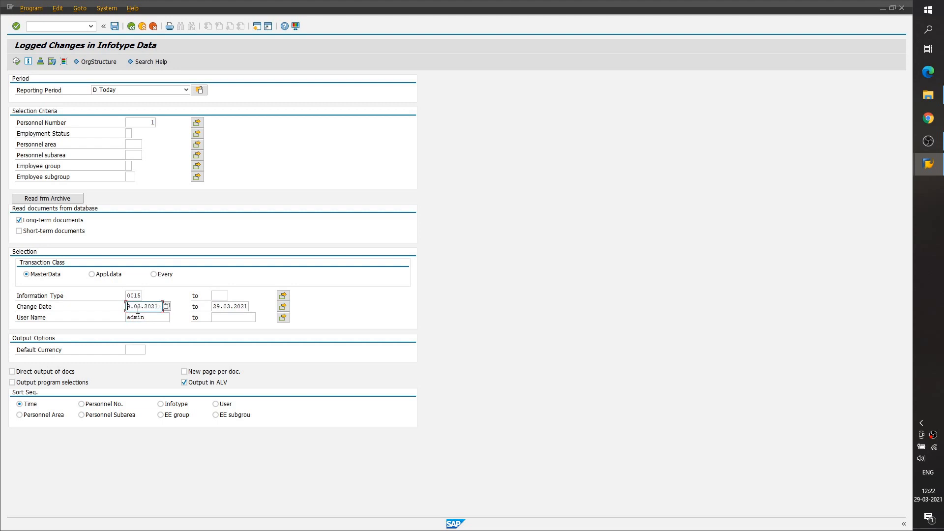
pyautogui.press('Tab')
pyautogui.press('BackSpace')
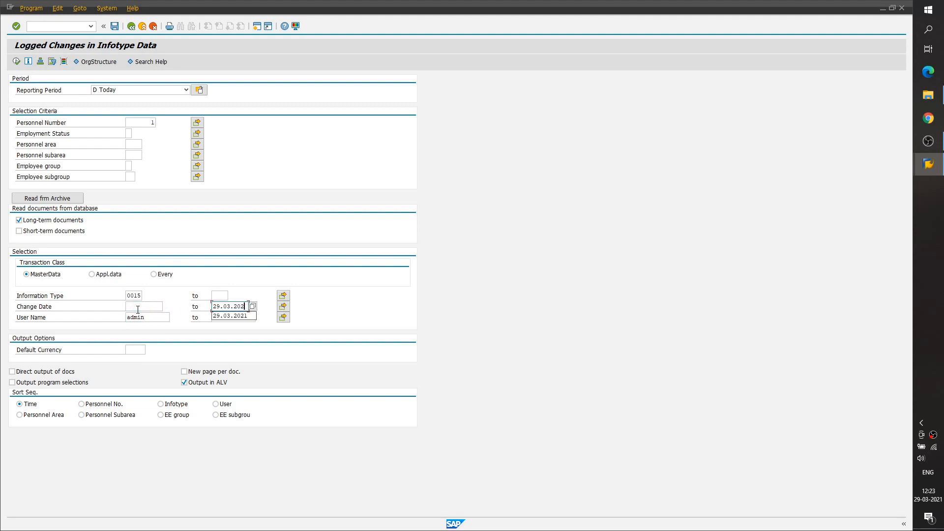
pyautogui.press('BackSpace')
pyautogui.press('BackSpace')
pyautogui.press('BackSpace')
# - Clear the information type filter and run the logged changes report
pyautogui.click(138, 298)
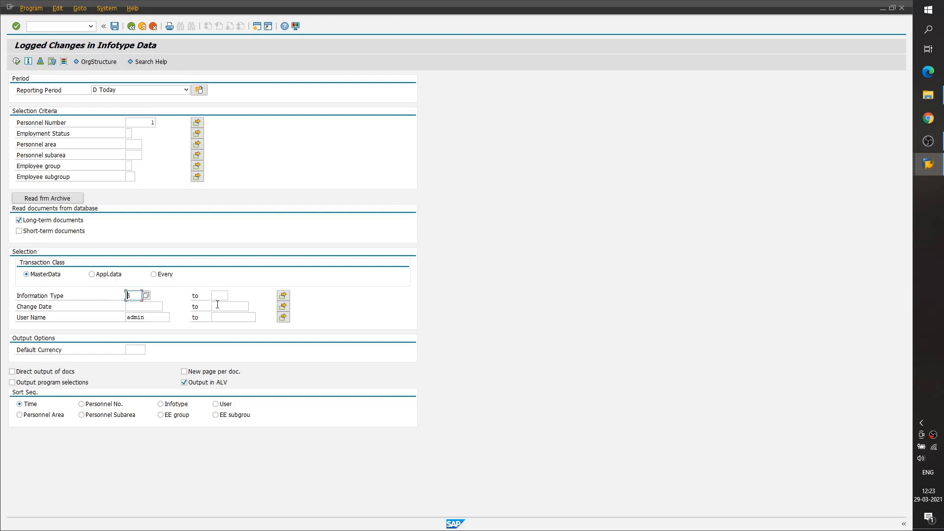
pyautogui.click(161, 318)
pyautogui.click(222, 305)
pyautogui.click(140, 297)
pyautogui.press('Return')
pyautogui.click(151, 318)
pyautogui.click(17, 63)
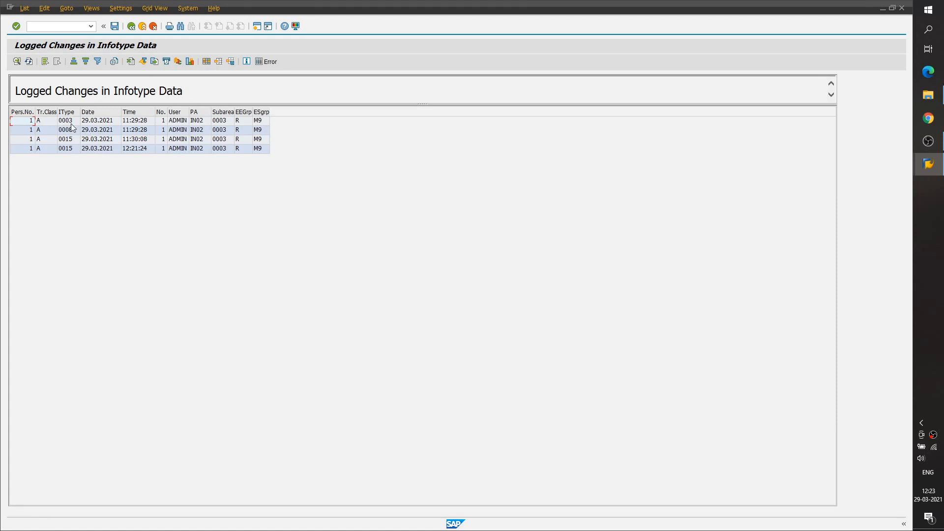
# - Review the individual change entries in the unfiltered logged changes list
pyautogui.click(45, 122)
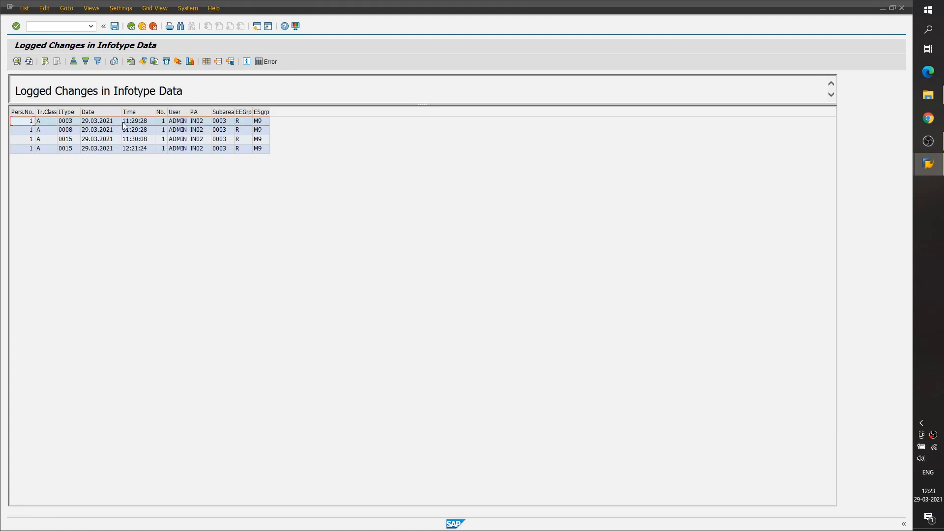
pyautogui.click(31, 130)
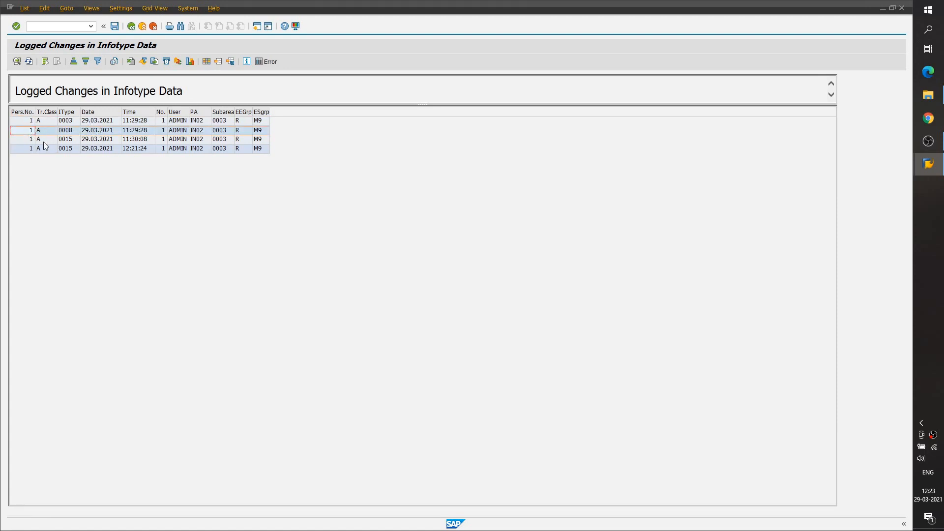
pyautogui.click(23, 141)
pyautogui.click(23, 149)
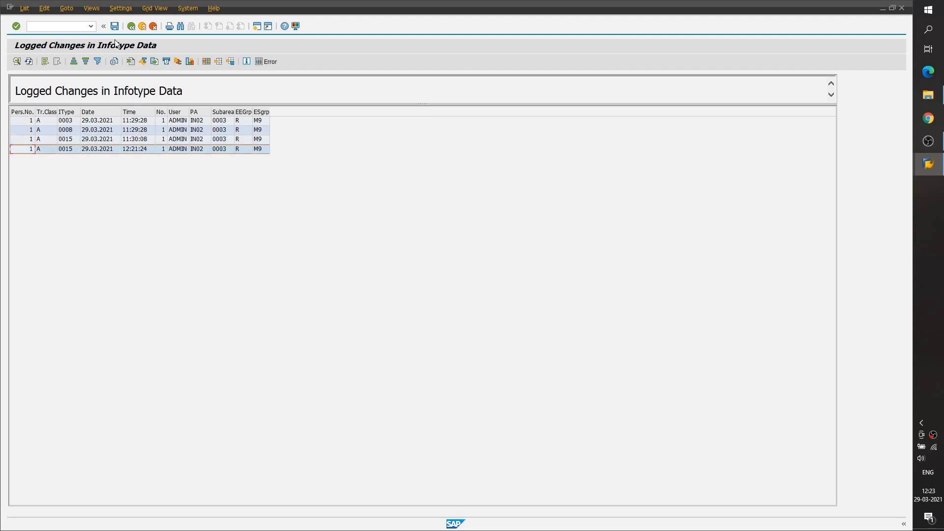
# - Return to the report selection and filter by information type 0015 and change dates 29.03.2021 to 29.03.2021
pyautogui.click(131, 26)
pyautogui.click(132, 295)
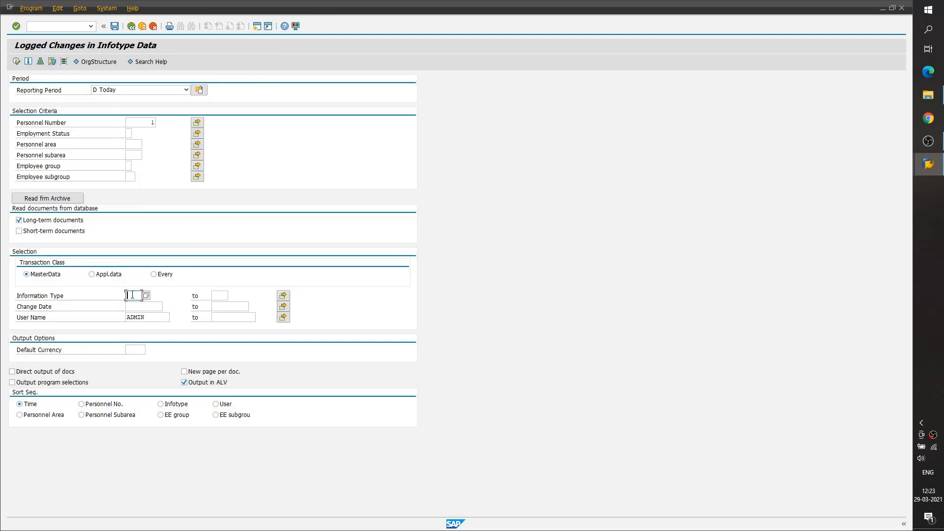
pyautogui.write('0015')
pyautogui.click(142, 308)
pyautogui.click(143, 315)
pyautogui.click(229, 307)
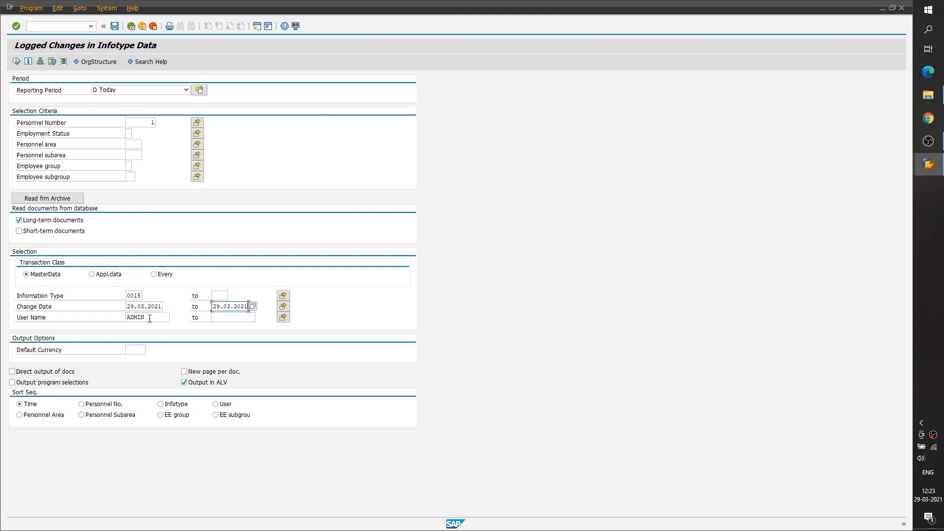
# - Clear the user name filter and run the logged changes report
pyautogui.click(134, 318)
pyautogui.press('BackSpace')
pyautogui.press('BackSpace')
pyautogui.click(18, 62)
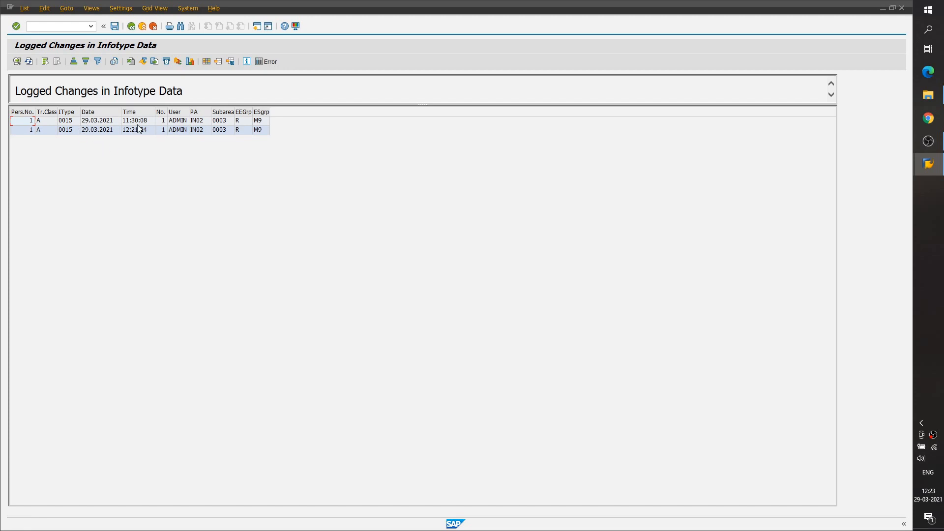
# - Check the dates and times of the listed changes and open the details of the entry logged at 11:30:08
pyautogui.click(99, 112)
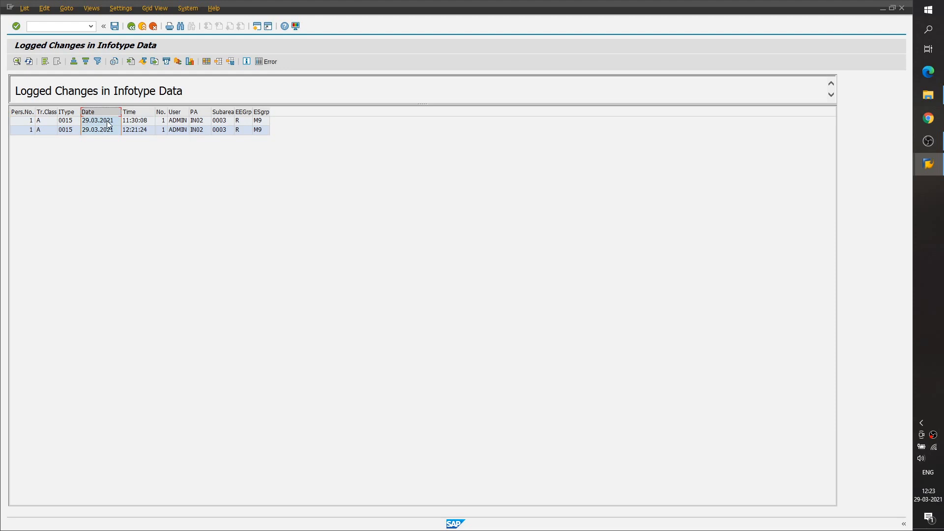
pyautogui.click(137, 112)
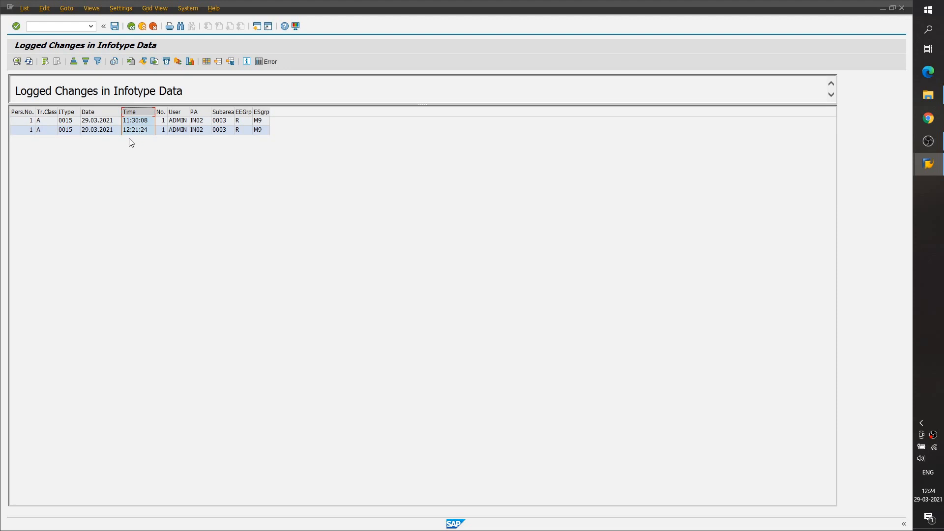
pyautogui.click(43, 123)
pyautogui.click(135, 119)
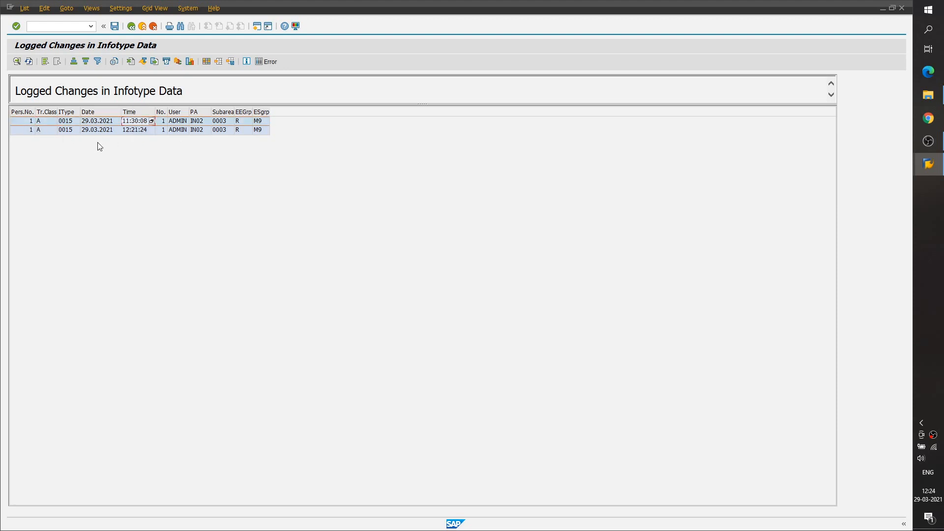
pyautogui.doubleClick(125, 121)
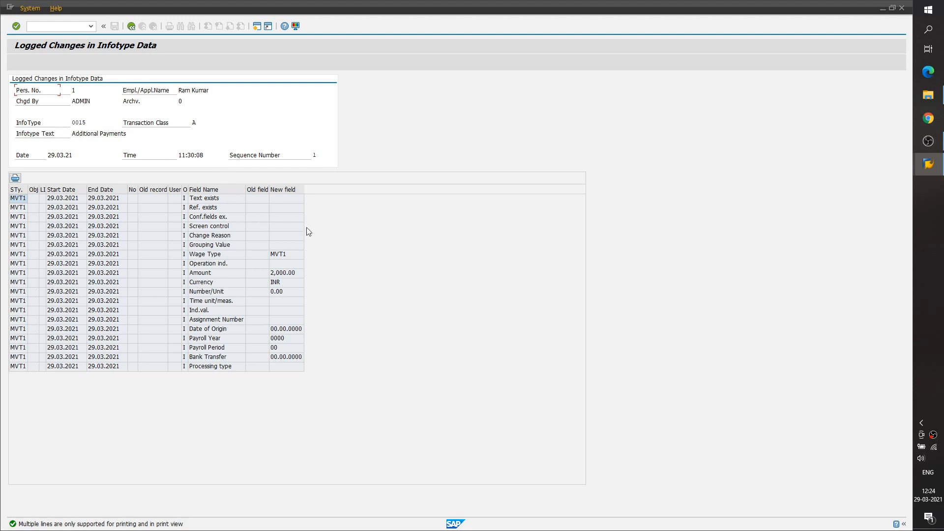
# - Compare the old and new field contents of the 11:30:08 change, focusing on the amount and currency
pyautogui.click(284, 276)
pyautogui.moveTo(258, 190); pyautogui.dragTo(292, 190)
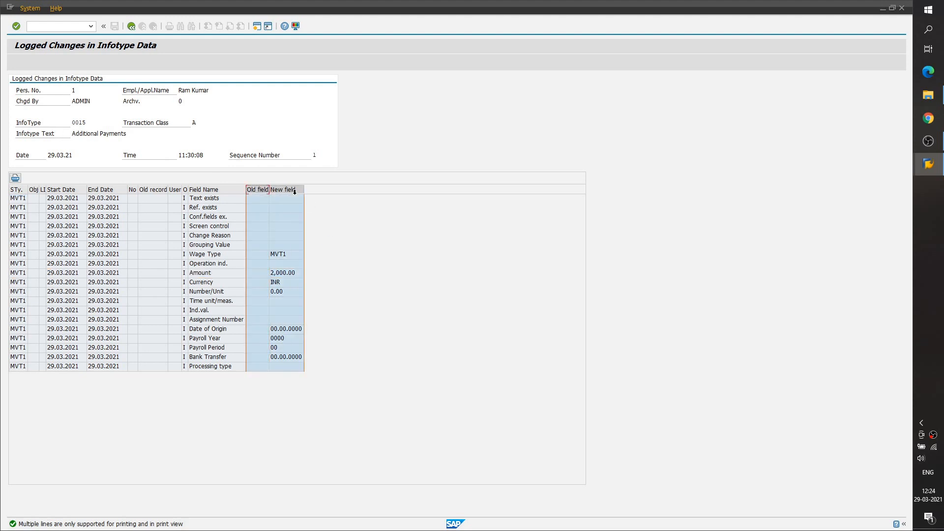
pyautogui.click(289, 274)
pyautogui.click(288, 283)
pyautogui.click(287, 275)
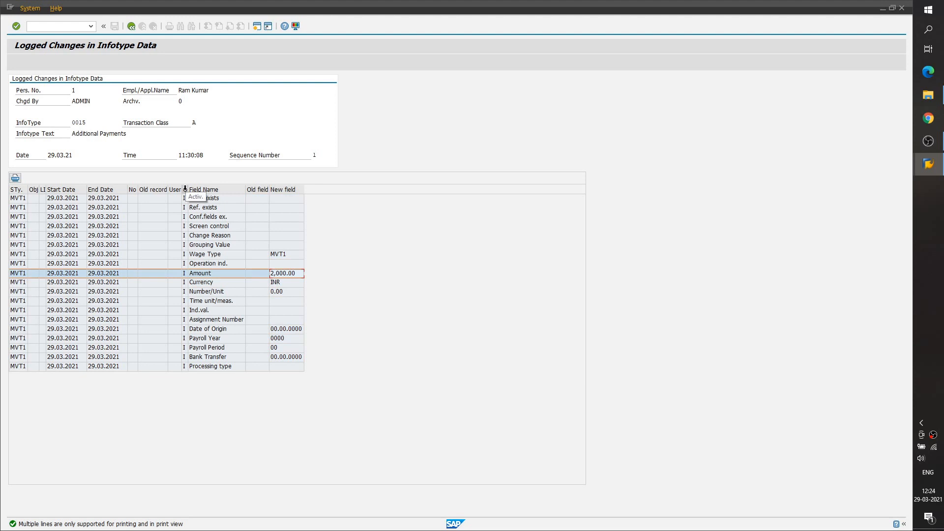
# - Widen the activity column in the change details and examine the activity code of the logged fields
pyautogui.click(185, 189)
pyautogui.moveTo(189, 191); pyautogui.dragTo(199, 191)
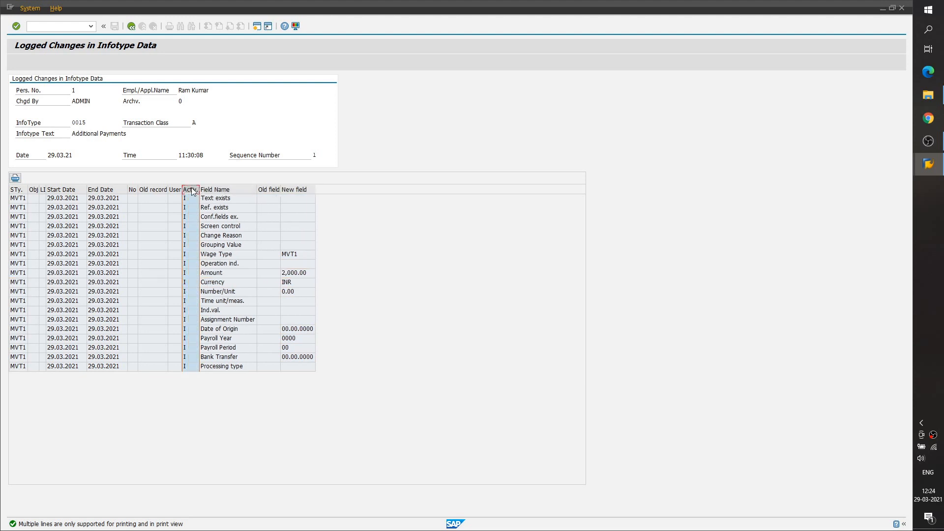
pyautogui.click(192, 236)
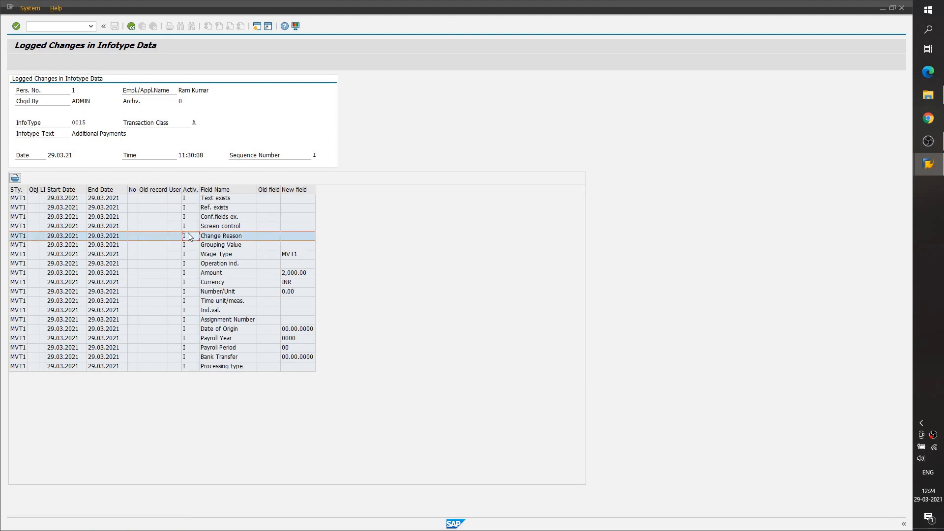
pyautogui.click(190, 216)
pyautogui.click(191, 207)
pyautogui.click(192, 190)
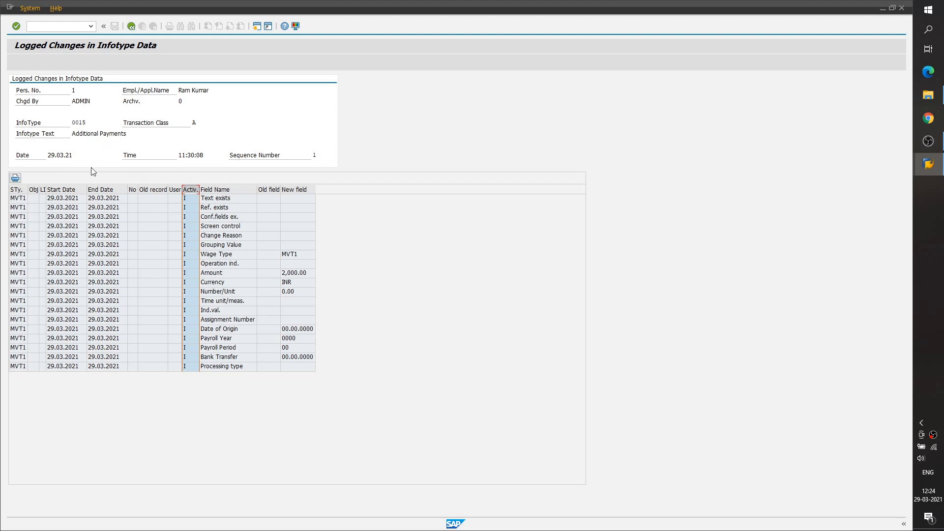
# - Examine who made the 11:30:08 change, its time, and the new values for wage type and amount
pyautogui.moveTo(72, 101); pyautogui.dragTo(92, 102)
pyautogui.click(92, 102)
pyautogui.moveTo(180, 156); pyautogui.dragTo(218, 155)
pyautogui.click(218, 156)
pyautogui.click(300, 191)
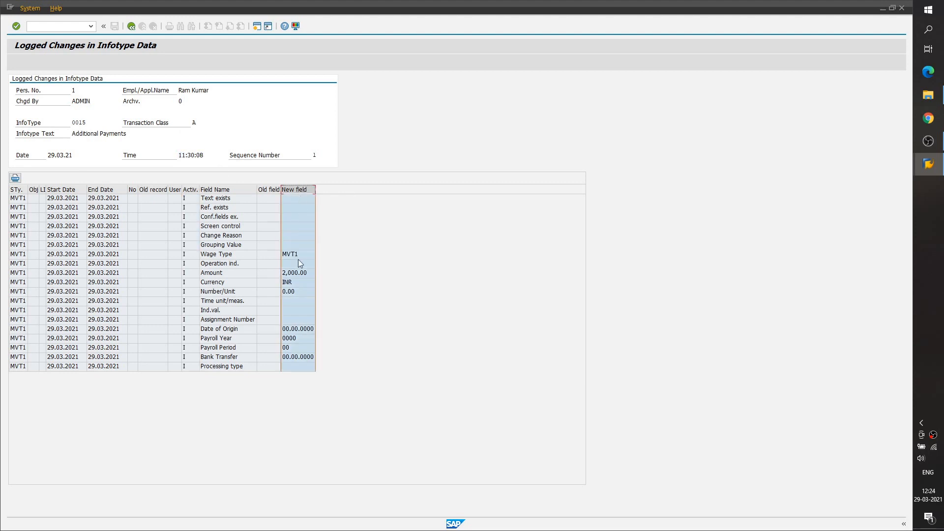
pyautogui.click(238, 276)
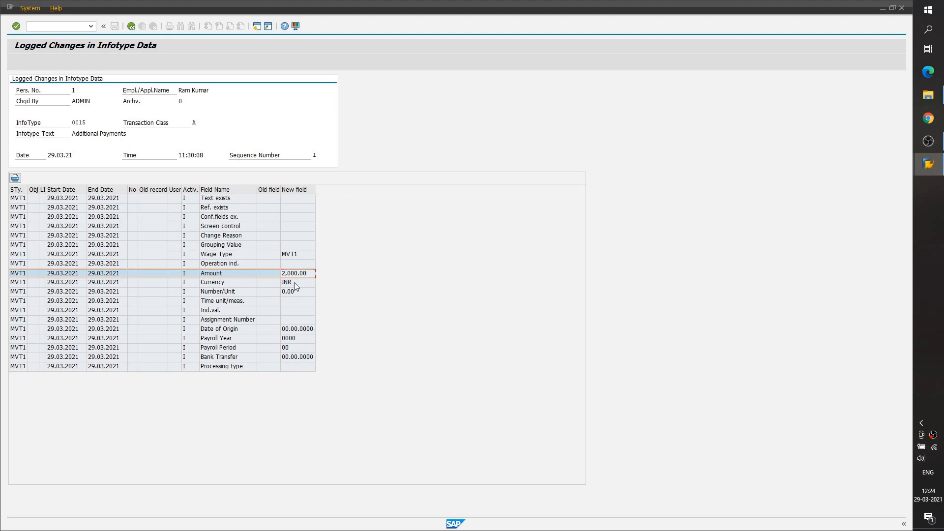
pyautogui.click(299, 254)
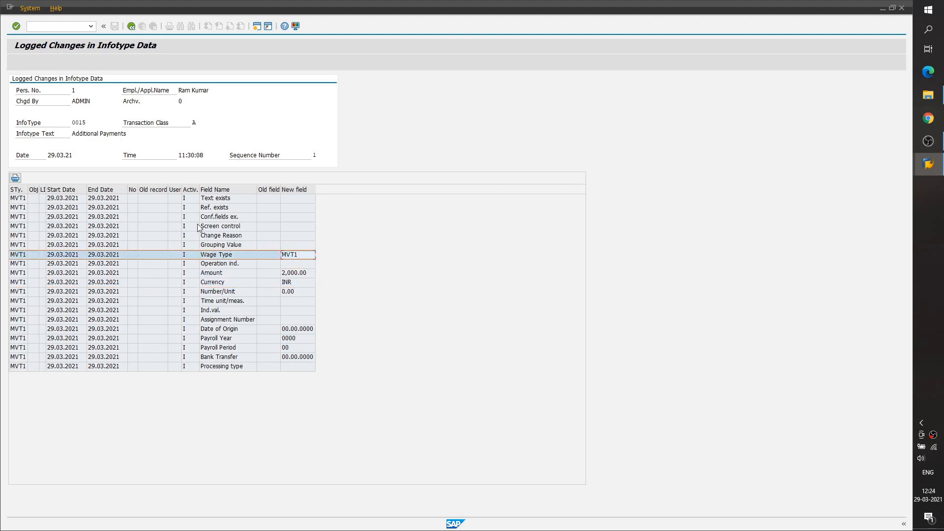
pyautogui.click(299, 274)
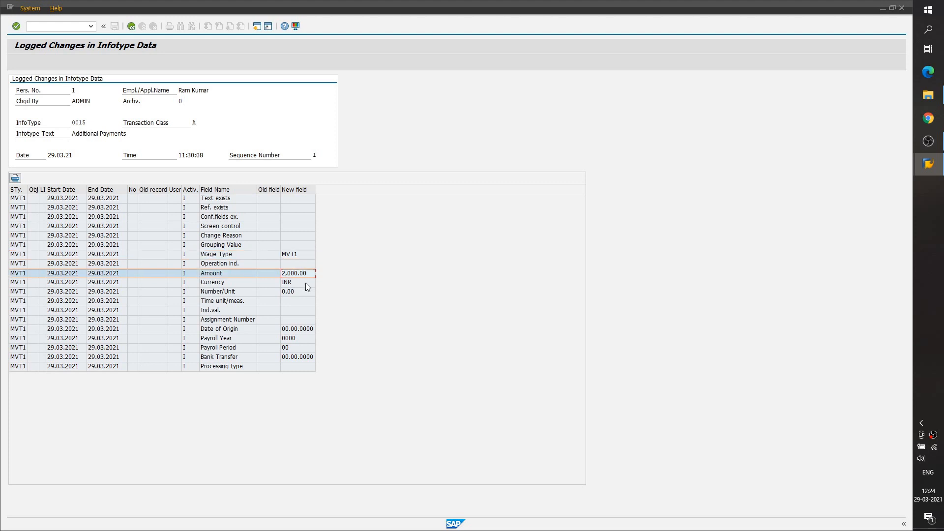
# - Open the details of the infotype 0015 change logged at 12:21:24 and examine the operation code of its fields
pyautogui.click(131, 27)
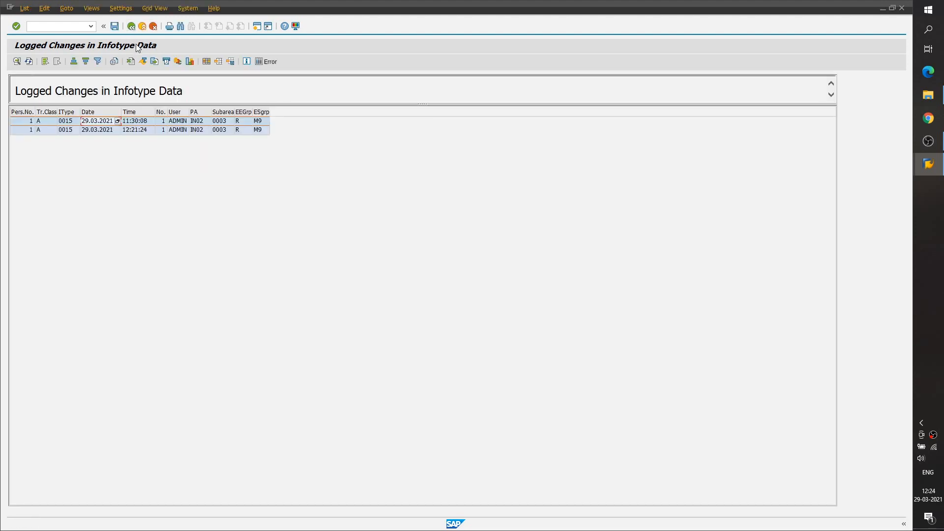
pyautogui.doubleClick(99, 131)
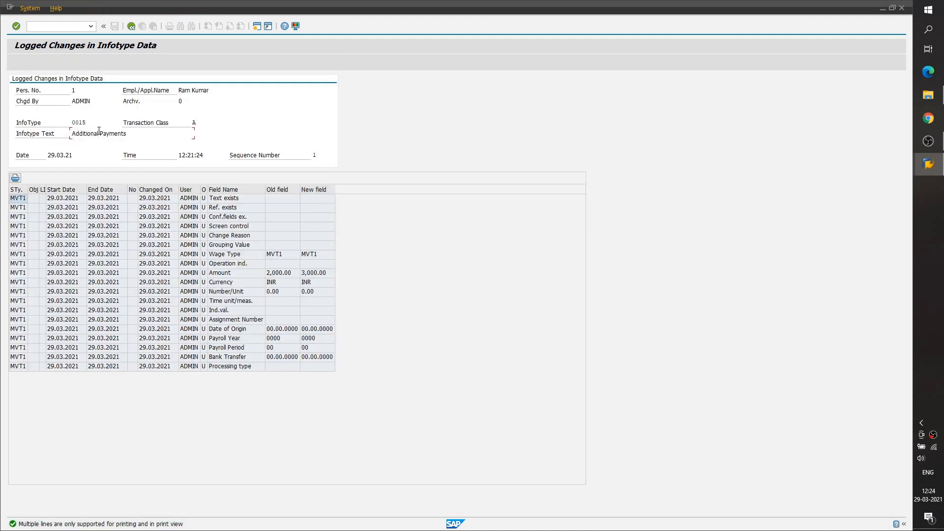
pyautogui.click(205, 209)
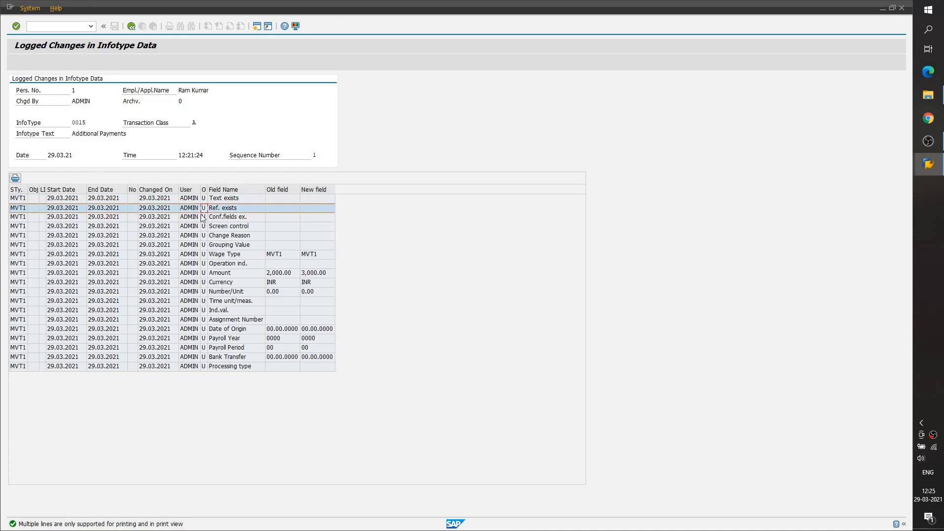
pyautogui.moveTo(208, 190); pyautogui.dragTo(212, 190)
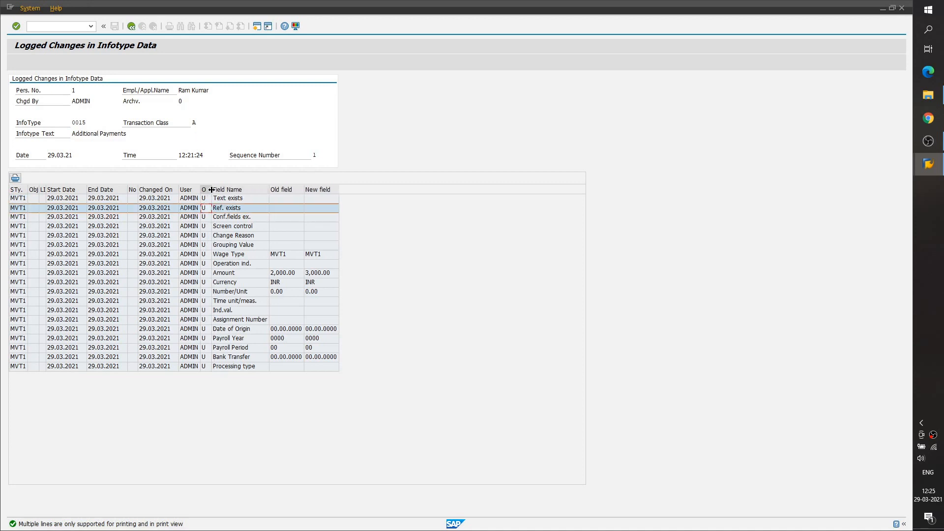
pyautogui.click(208, 217)
pyautogui.click(208, 209)
pyautogui.click(208, 200)
pyautogui.click(207, 218)
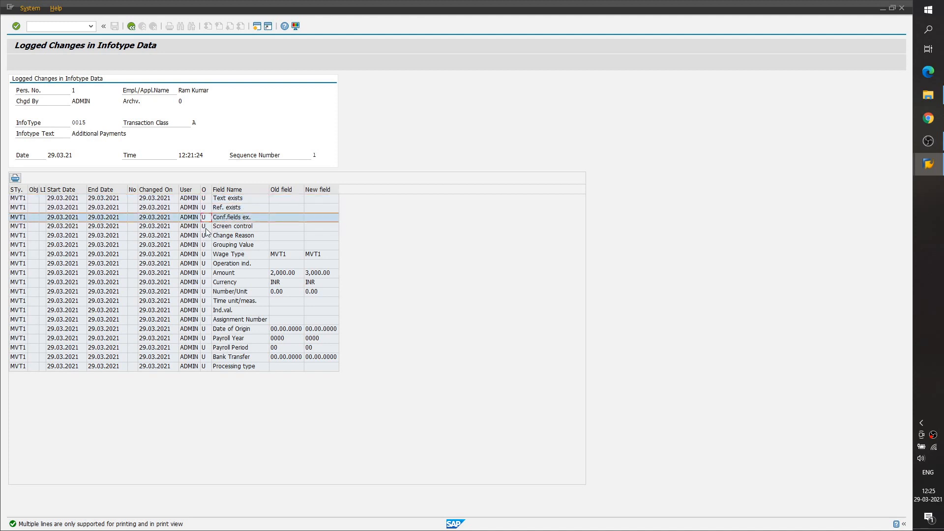
pyautogui.click(208, 209)
pyautogui.click(207, 200)
pyautogui.click(207, 210)
pyautogui.click(207, 226)
pyautogui.click(207, 211)
pyautogui.click(208, 200)
pyautogui.click(205, 225)
pyautogui.click(204, 209)
pyautogui.click(204, 201)
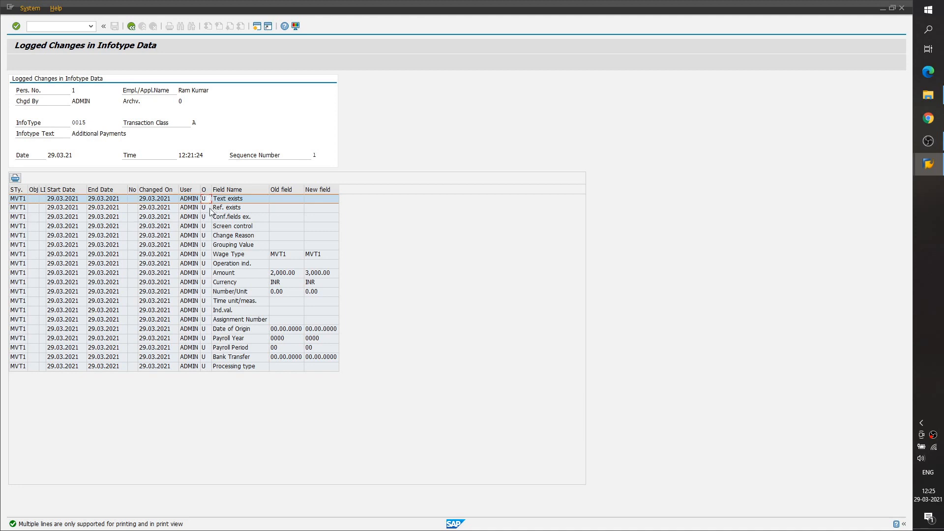
# - Examine the user, date, time and infotype of the 12:21:24 change and compare its old and new field contents
pyautogui.moveTo(71, 102); pyautogui.dragTo(98, 101)
pyautogui.moveTo(48, 155); pyautogui.dragTo(74, 156)
pyautogui.moveTo(181, 156); pyautogui.dragTo(217, 156)
pyautogui.moveTo(71, 123); pyautogui.dragTo(105, 123)
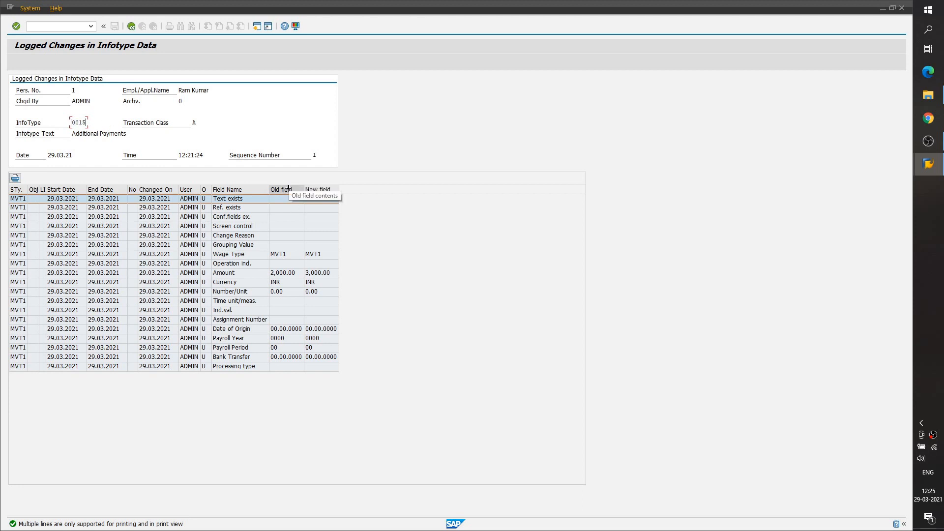
pyautogui.click(288, 190)
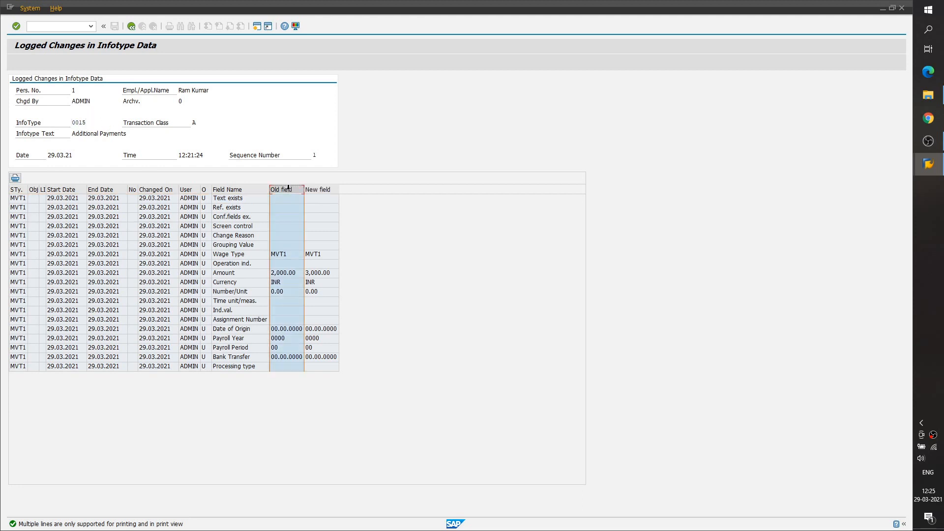
pyautogui.click(317, 190)
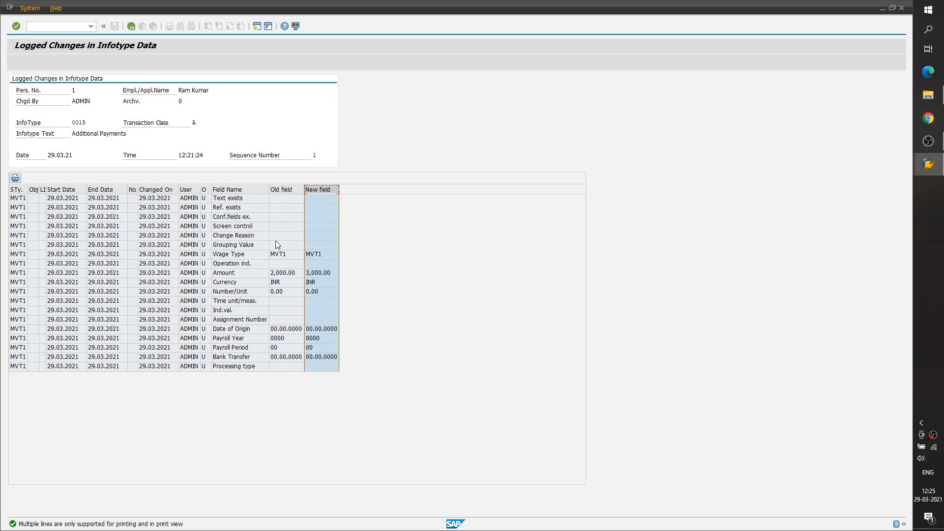
pyautogui.click(294, 189)
pyautogui.click(319, 189)
# - Leave the logged changes report and open transaction PA30 for maintaining HR master data
pyautogui.click(131, 26)
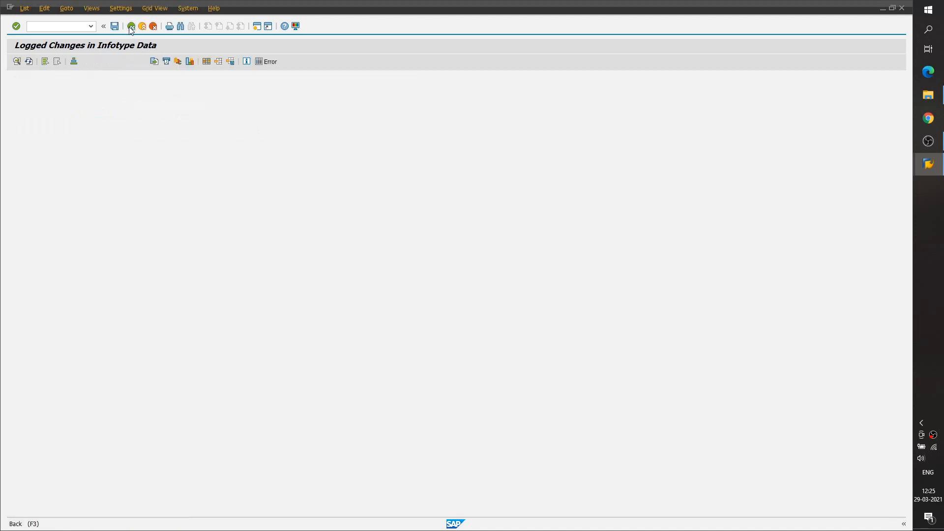
pyautogui.click(131, 27)
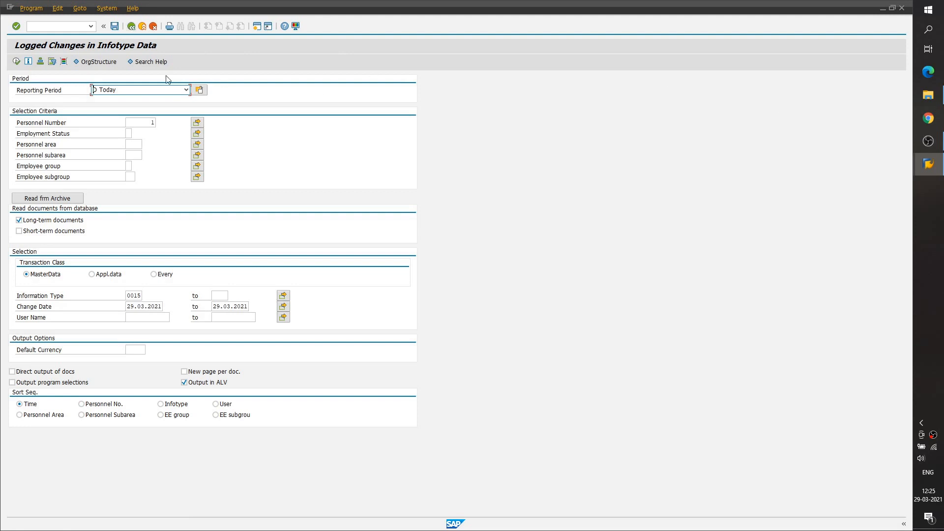
pyautogui.click(75, 27)
pyautogui.write('npa30')
pyautogui.press('Return')
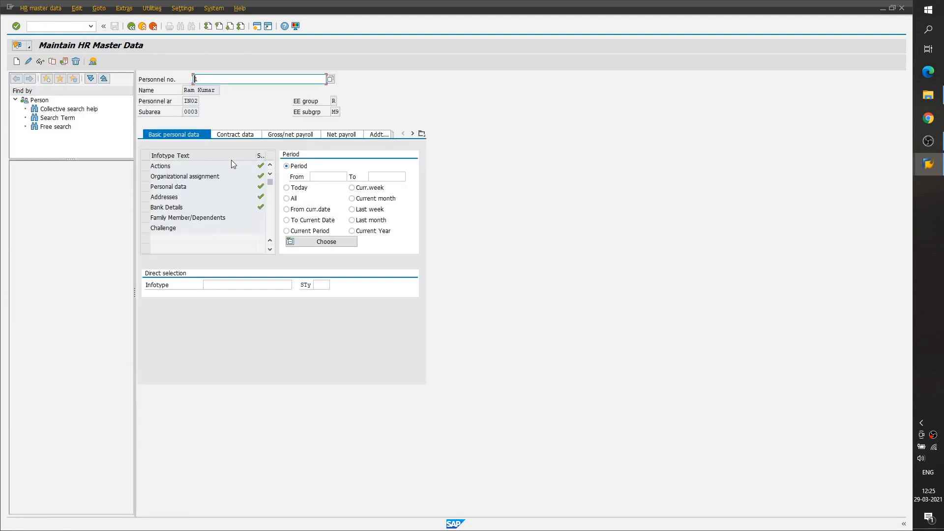
# - Delete today's infotype 15 Additional Payments record of subtype MVT1 and request the overview of its records for all periods
pyautogui.click(265, 283)
pyautogui.write('15')
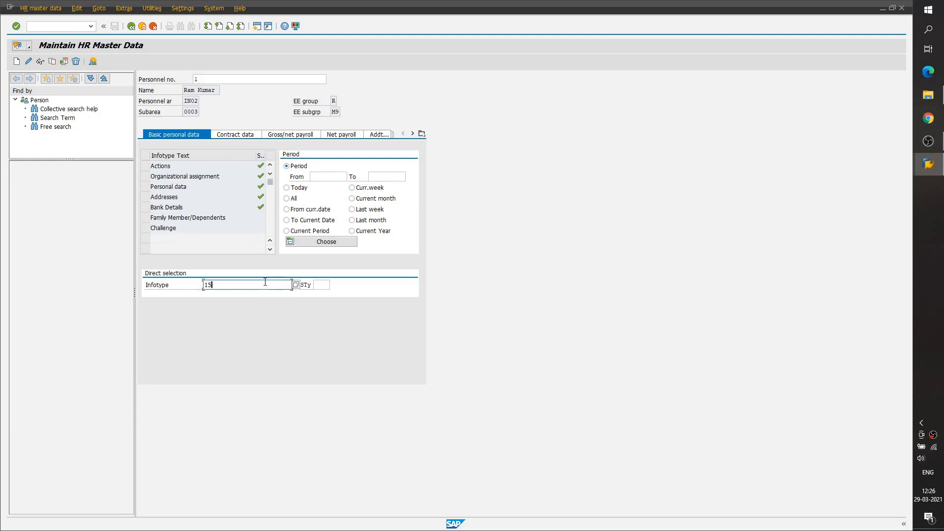
pyautogui.click(320, 285)
pyautogui.write('mvt1')
pyautogui.press('Return')
pyautogui.click(292, 191)
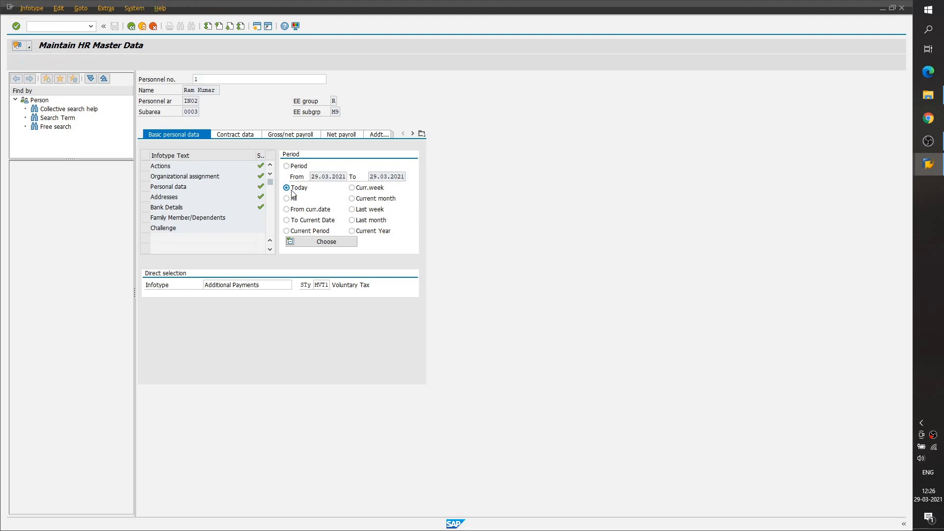
pyautogui.hotkey('shift', 'F2')
pyautogui.hotkey('shift', 'F2')
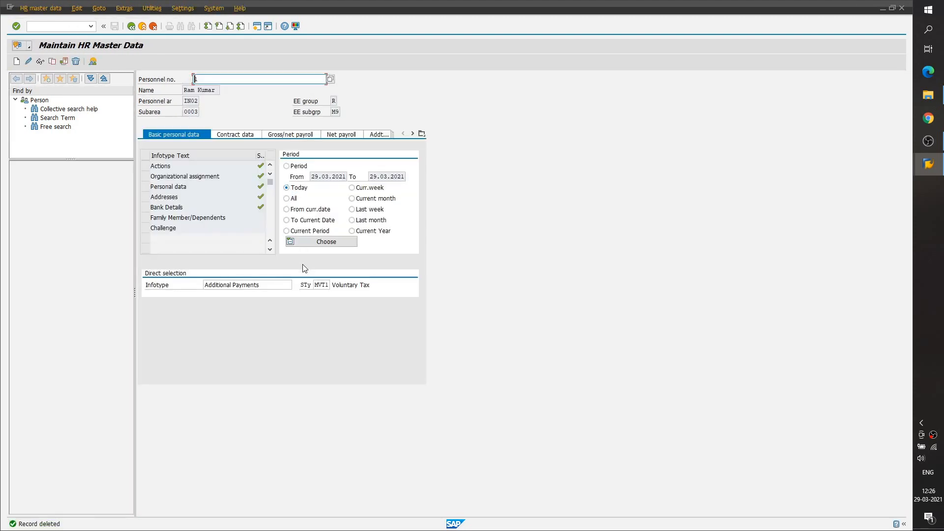
pyautogui.click(293, 198)
pyautogui.click(93, 62)
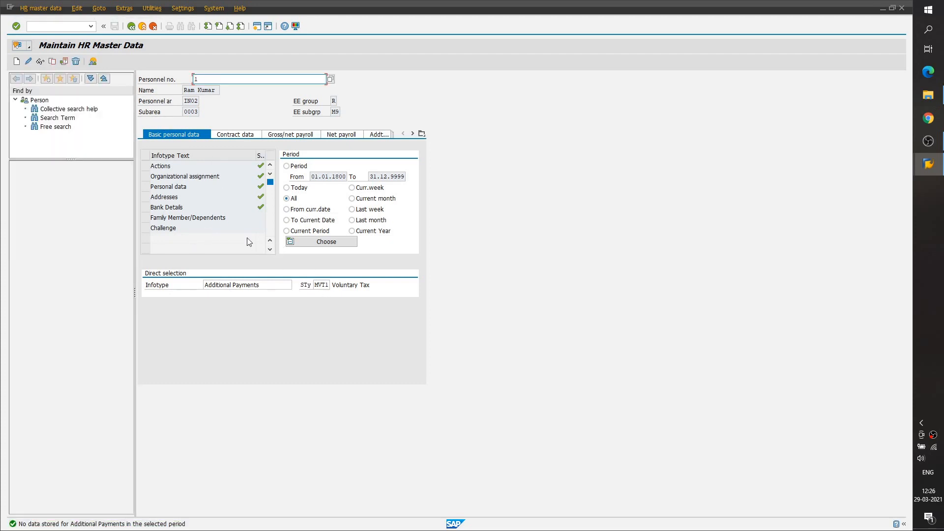
# - Open transaction SA38 and execute program RPUAUD00
pyautogui.click(70, 27)
pyautogui.write('/nsa38')
pyautogui.press('Return')
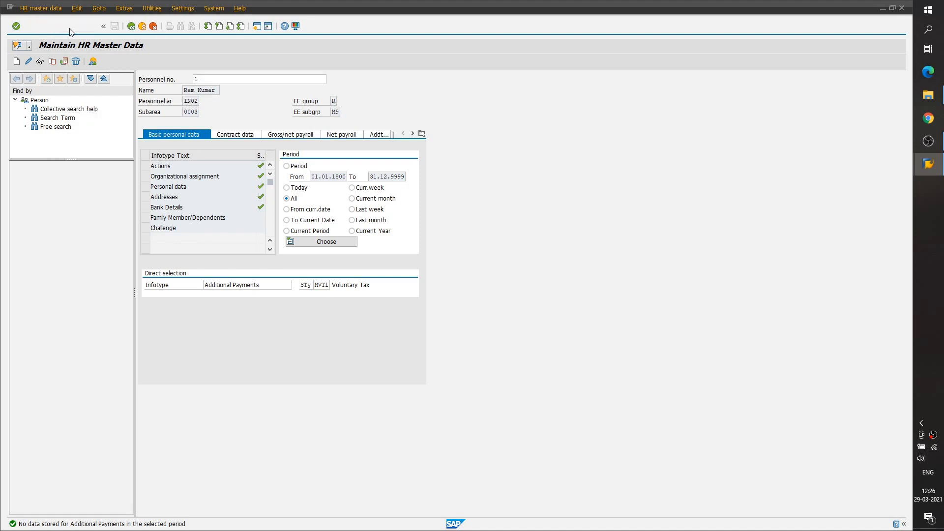
pyautogui.click(17, 62)
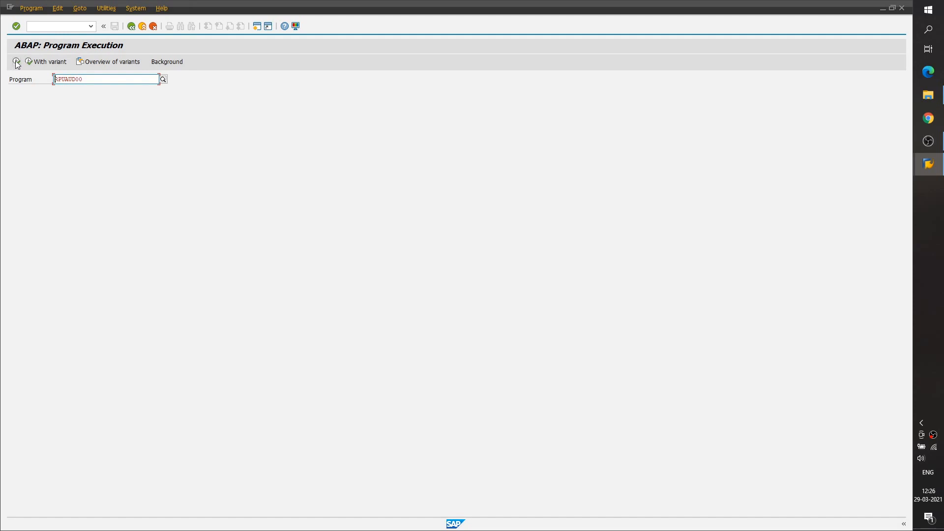
# - Restrict the logged changes report to infotype 0015 and the employee's personnel number, reading long-term documents from the database
pyautogui.click(134, 295)
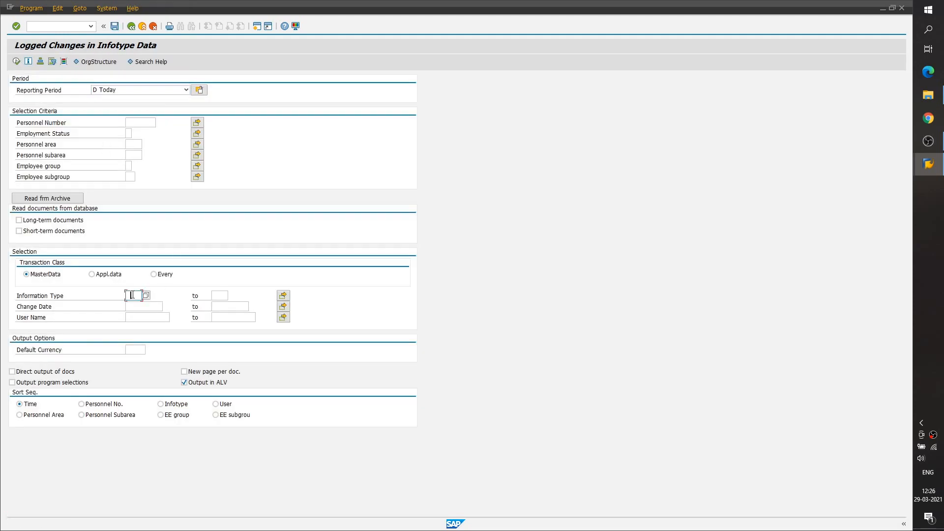
pyautogui.click(137, 305)
pyautogui.click(139, 123)
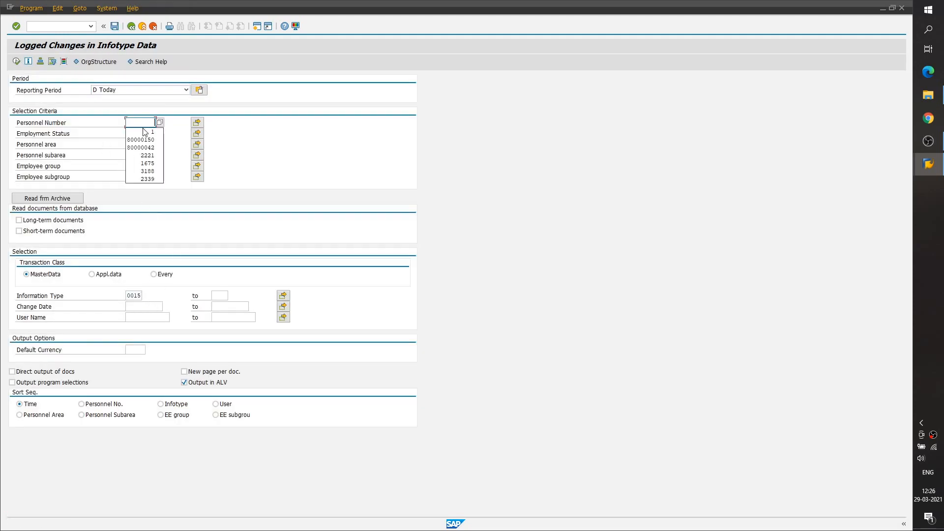
pyautogui.write('1')
pyautogui.click(18, 220)
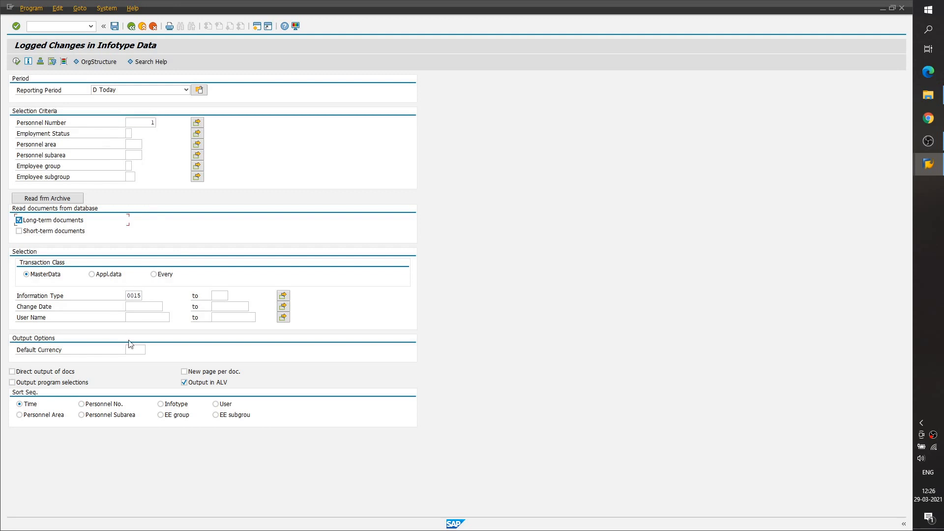
# - Set the change date range from 29.03.2021 to 29.03.2021 and run the logged changes report
pyautogui.click(148, 305)
pyautogui.click(159, 318)
pyautogui.press('Tab')
pyautogui.write('2')
pyautogui.press('Down')
pyautogui.press('Return')
pyautogui.click(19, 62)
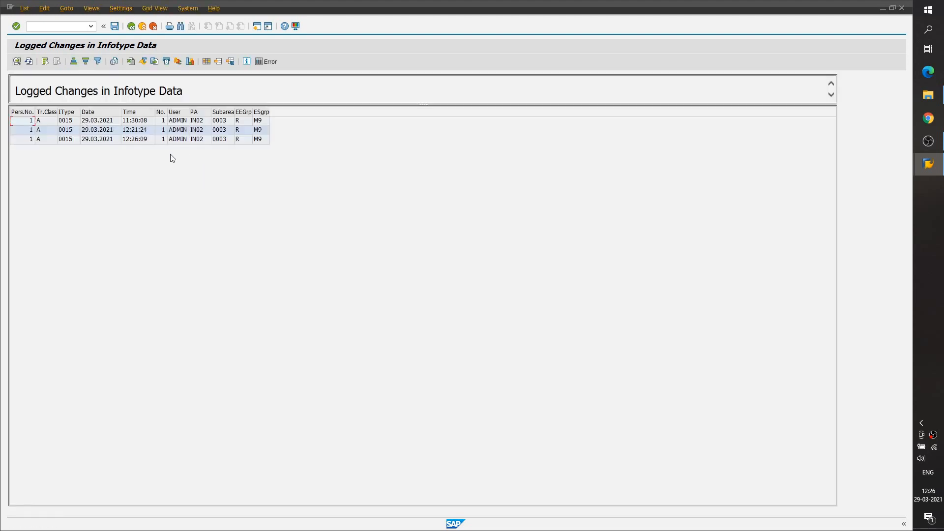
# - Open the details of the infotype 0015 change logged at 12:26:09 and examine the operation code of its fields
pyautogui.click(108, 123)
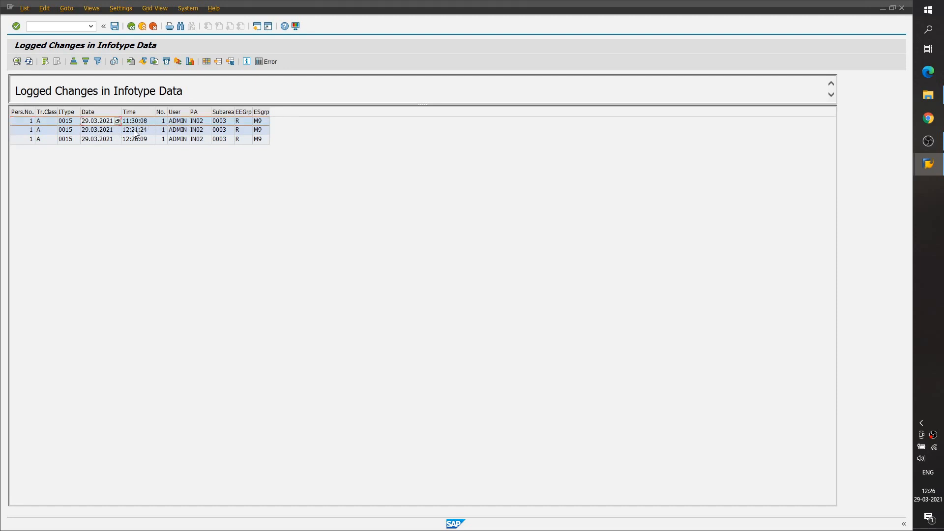
pyautogui.click(136, 131)
pyautogui.doubleClick(104, 142)
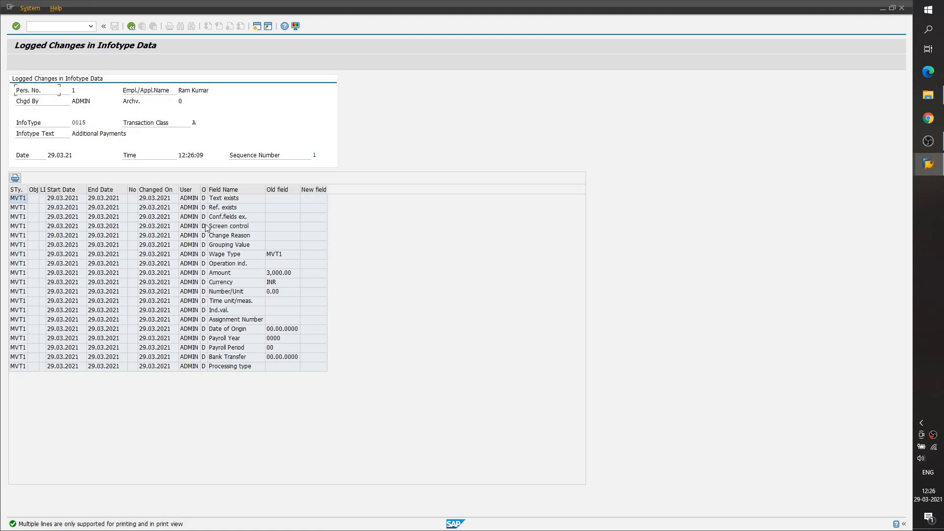
pyautogui.click(203, 248)
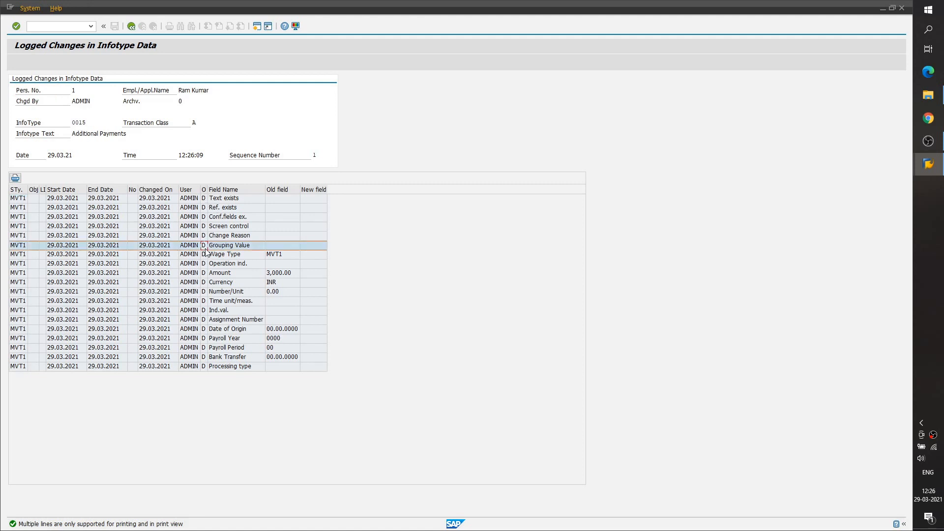
# - Compare the old and new field contents of the change logged at 12:26:09
pyautogui.click(285, 187)
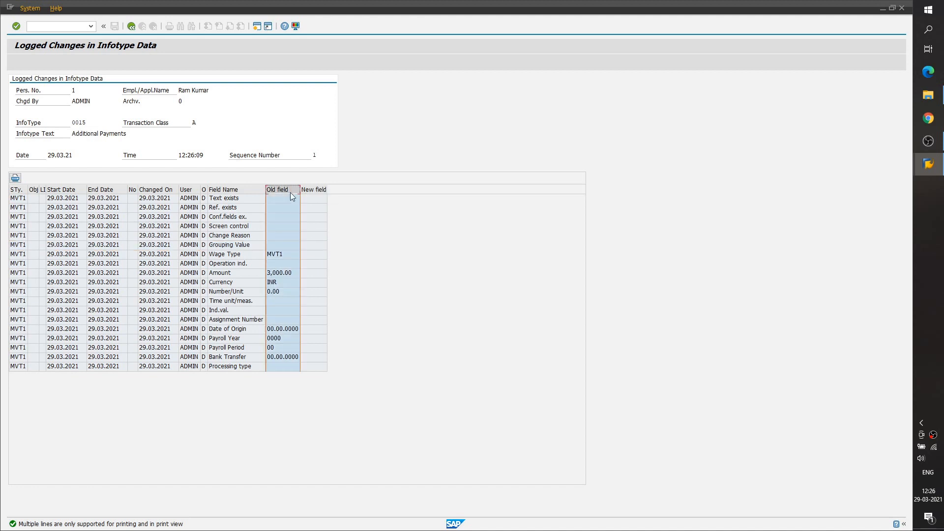
pyautogui.click(314, 190)
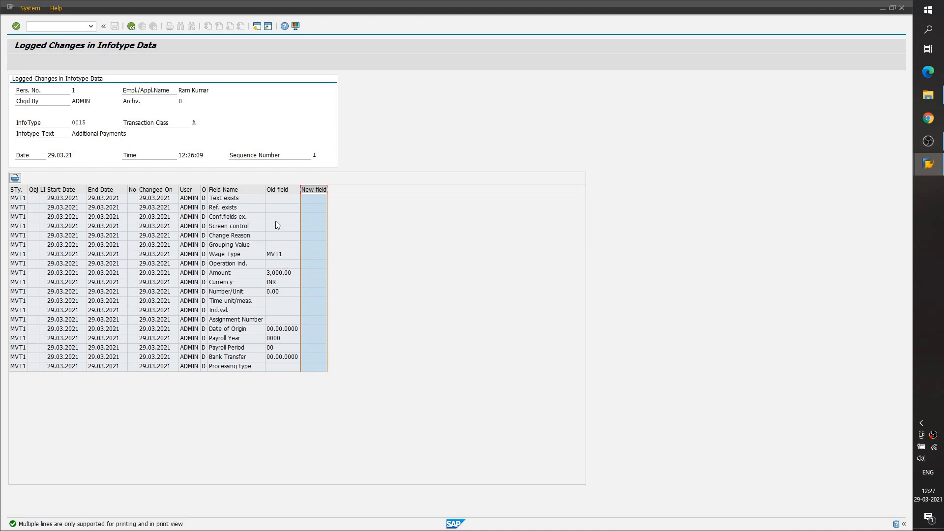
pyautogui.click(287, 190)
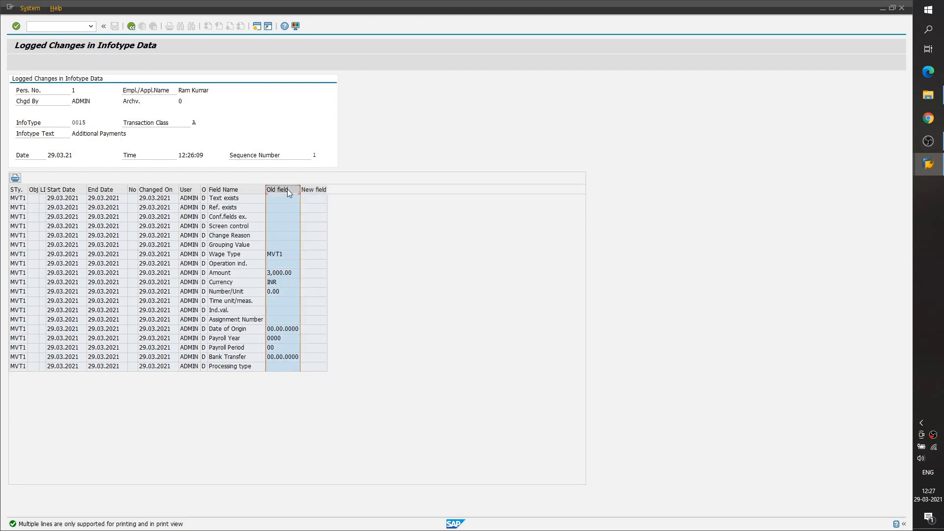
pyautogui.click(310, 190)
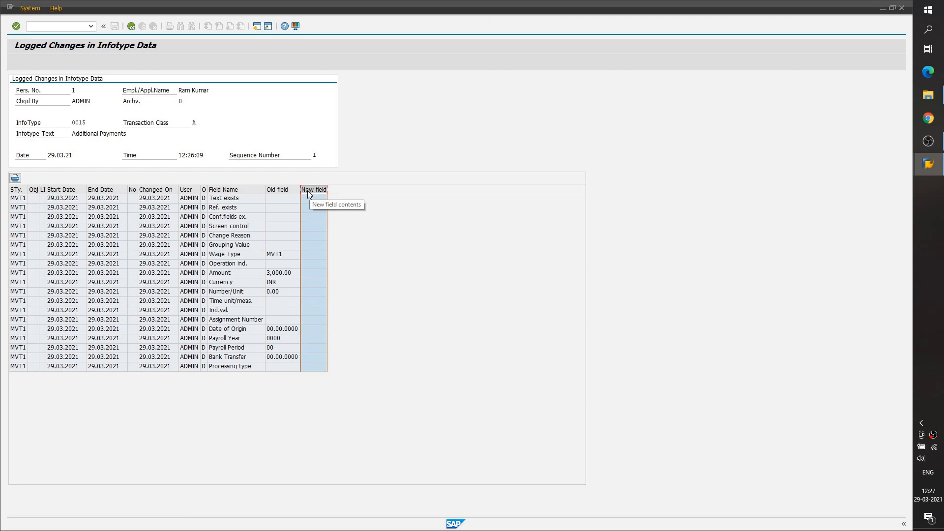
pyautogui.click(285, 190)
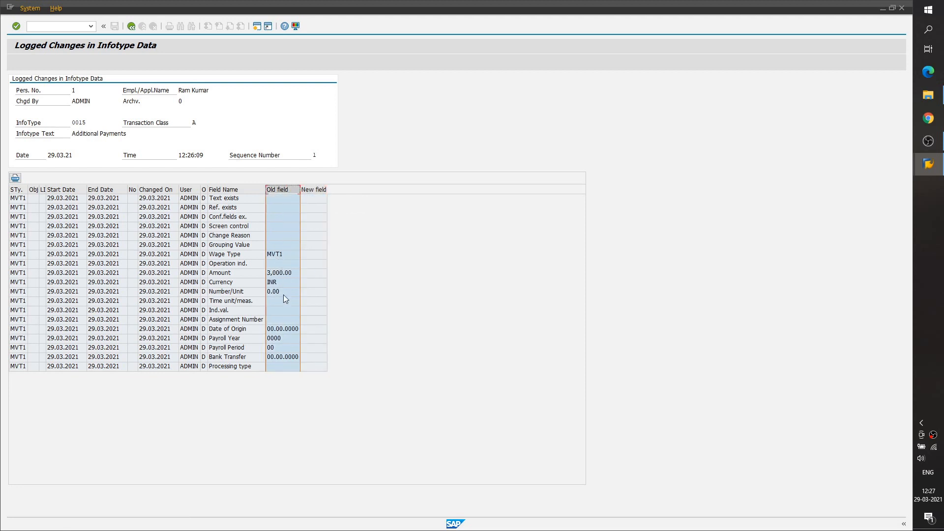
# - Check the operation code of the Amount, Change Reason, Text exists and Grouping Value fields in the logged change
pyautogui.click(204, 273)
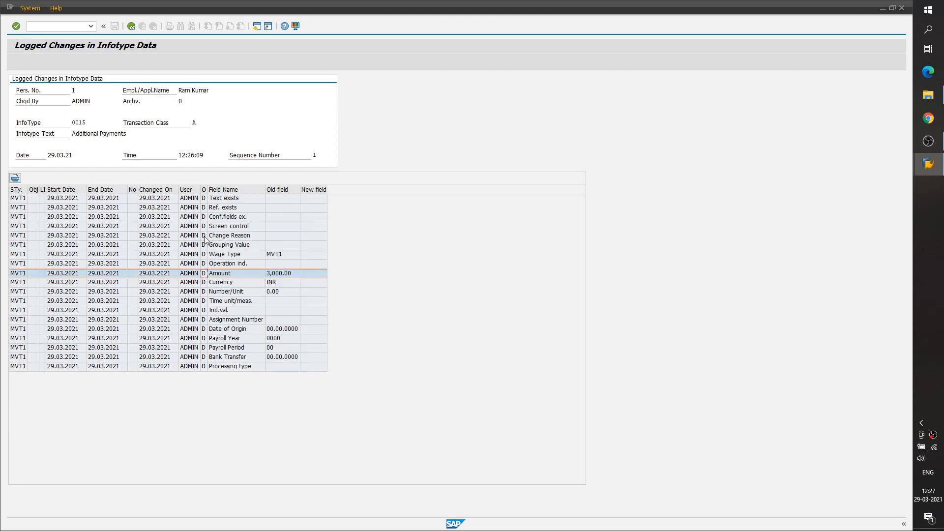
pyautogui.click(204, 237)
pyautogui.click(205, 218)
pyautogui.click(206, 207)
pyautogui.click(207, 199)
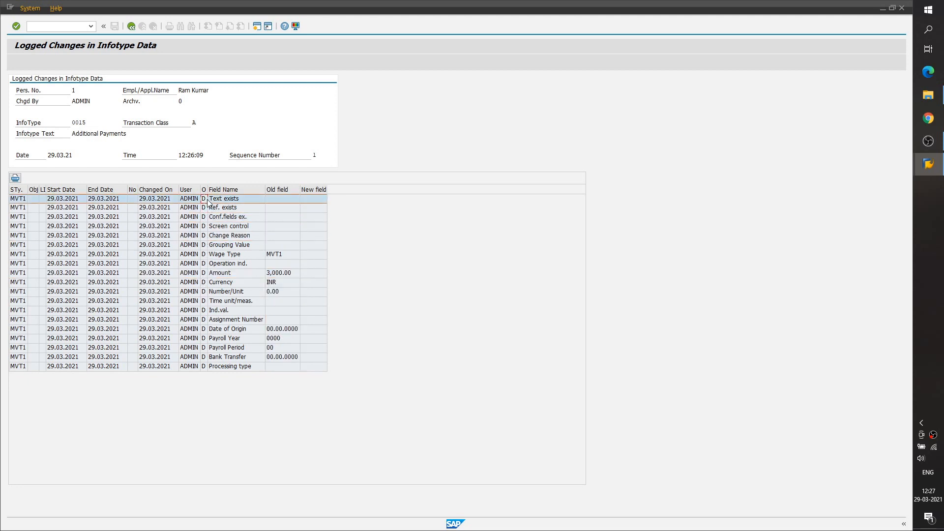
pyautogui.click(205, 245)
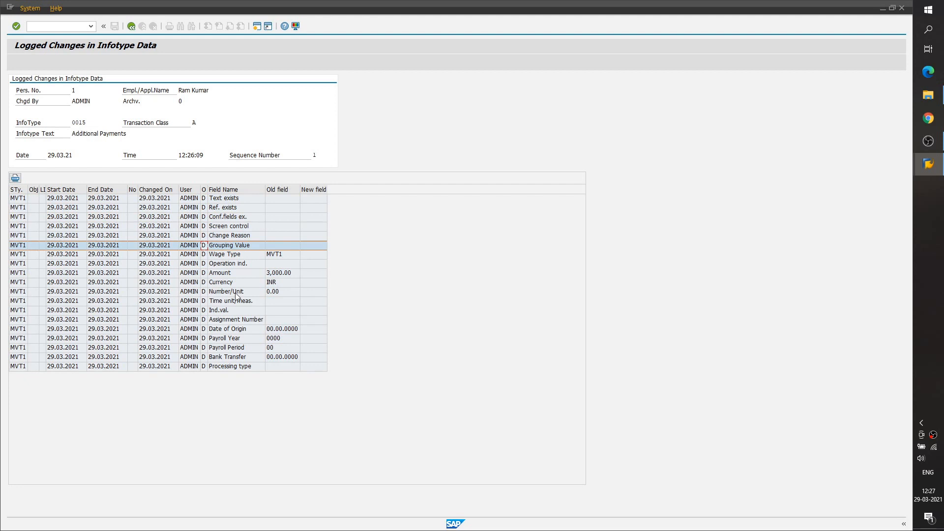
# - Leave the logged changes report and open transaction SM30 for editing table views
pyautogui.click(131, 28)
pyautogui.click(132, 27)
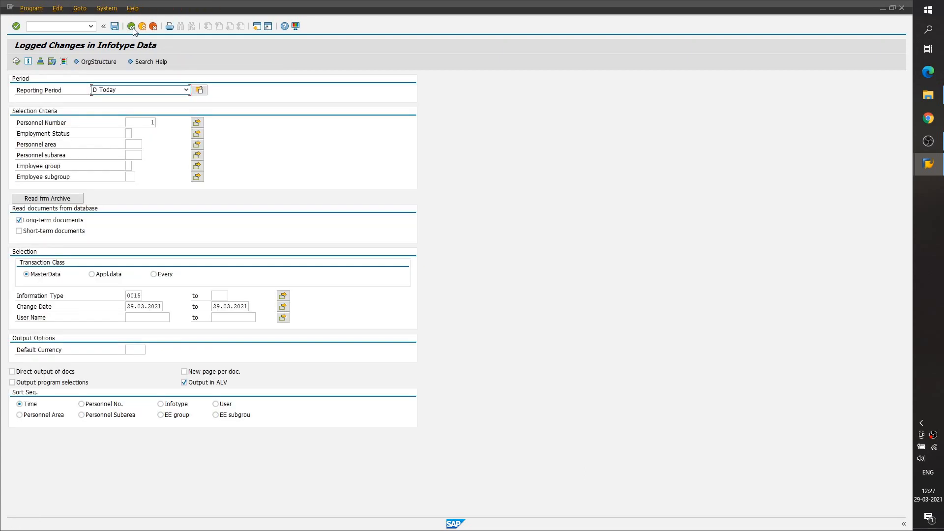
pyautogui.click(133, 29)
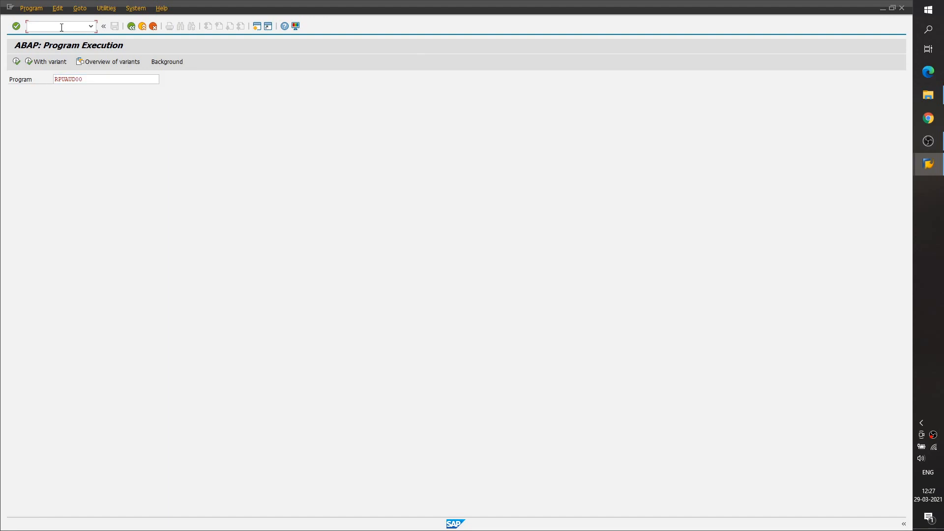
pyautogui.write('nsm30')
pyautogui.press('Return')
# - Enter T77CDOC_CUST as the table and open it for maintenance without data range restrictions
pyautogui.press('Delete')
pyautogui.press('Delete')
pyautogui.press('Delete')
pyautogui.press('Delete')
pyautogui.press('Delete')
pyautogui.press('Delete')
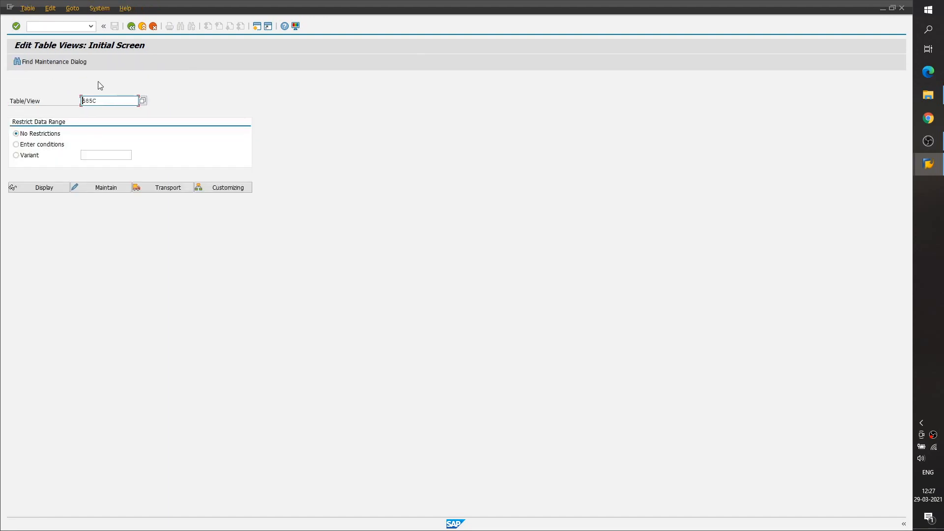
pyautogui.press('Down')
pyautogui.press('Down')
pyautogui.press('Down')
pyautogui.press('Down')
pyautogui.press('Down')
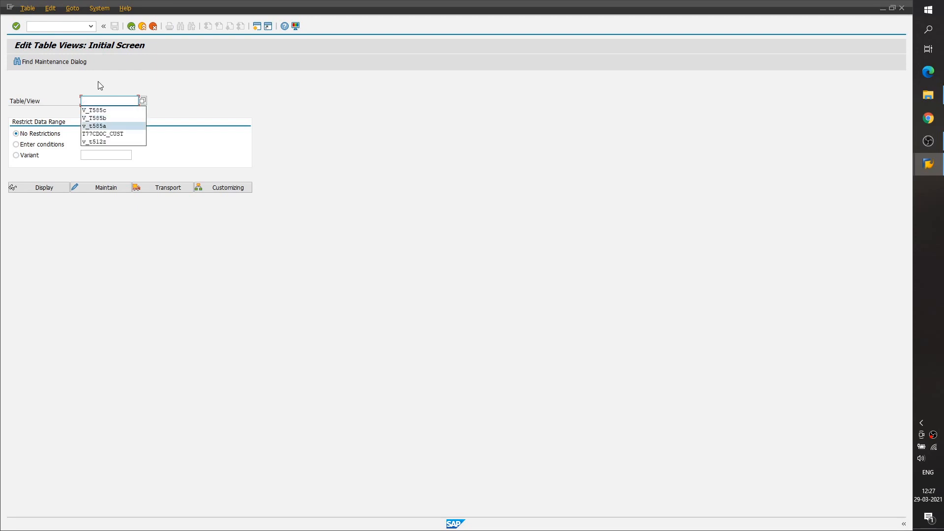
pyautogui.press('Return')
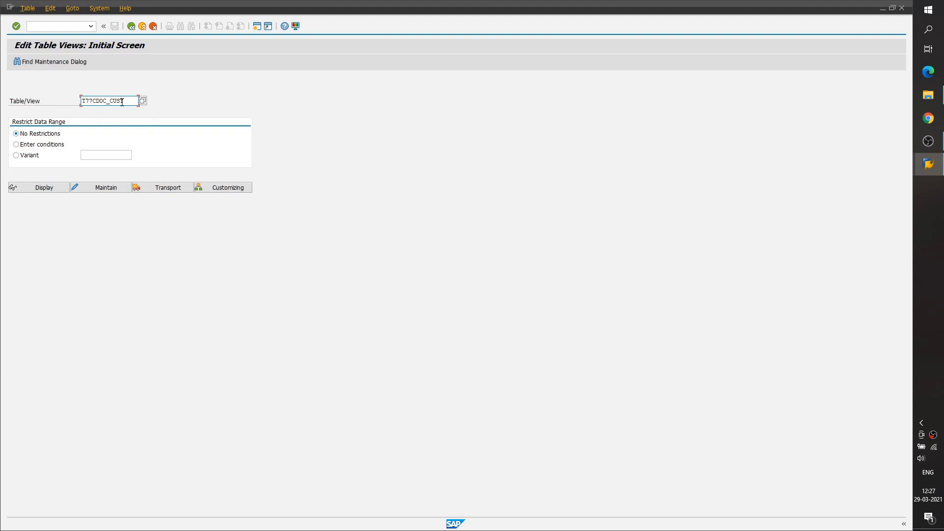
pyautogui.click(73, 188)
pyautogui.press('Tab')
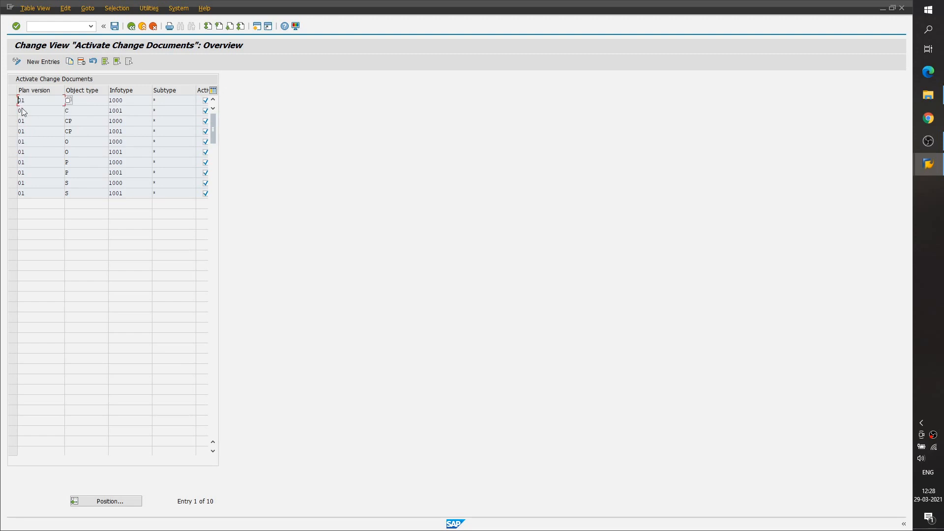
# - Examine the object types C, CP, O, P and S listed in the Activate Change Documents view
pyautogui.click(89, 98)
pyautogui.click(87, 111)
pyautogui.click(88, 122)
pyautogui.click(69, 152)
pyautogui.click(76, 163)
pyautogui.click(69, 184)
pyautogui.click(74, 111)
pyautogui.moveTo(74, 121); pyautogui.dragTo(53, 123)
# - Examine the infotype entries 1000 and 1001 assigned to the object types
pyautogui.moveTo(127, 100); pyautogui.dragTo(107, 101)
pyautogui.click(124, 110)
pyautogui.click(131, 121)
pyautogui.click(130, 133)
pyautogui.click(127, 161)
pyautogui.click(132, 149)
pyautogui.click(131, 142)
pyautogui.click(133, 131)
pyautogui.moveTo(132, 110); pyautogui.dragTo(107, 112)
pyautogui.click(131, 122)
pyautogui.click(128, 132)
# - Examine the subtype entries and narrow the Subtype column to reveal the full Active column
pyautogui.click(160, 191)
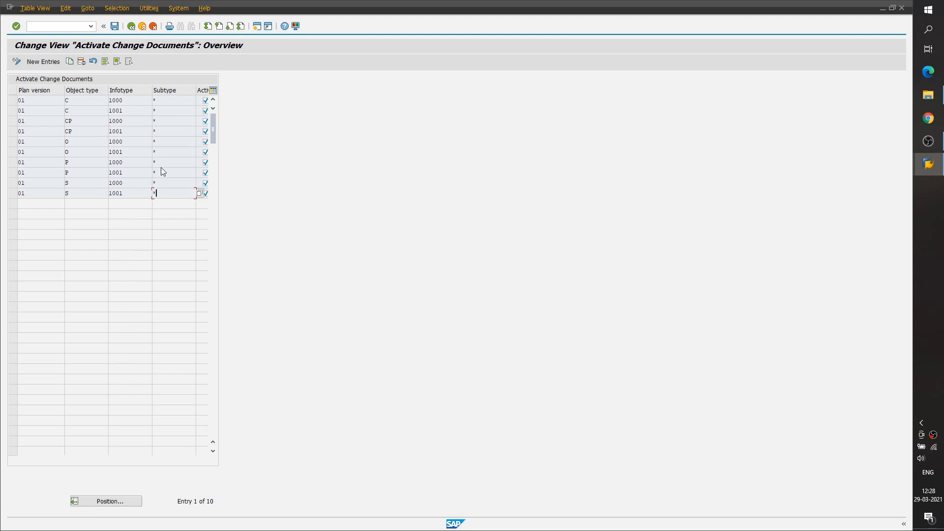
pyautogui.doubleClick(163, 101)
pyautogui.doubleClick(114, 100)
pyautogui.click(109, 100)
pyautogui.moveTo(197, 91); pyautogui.dragTo(182, 90)
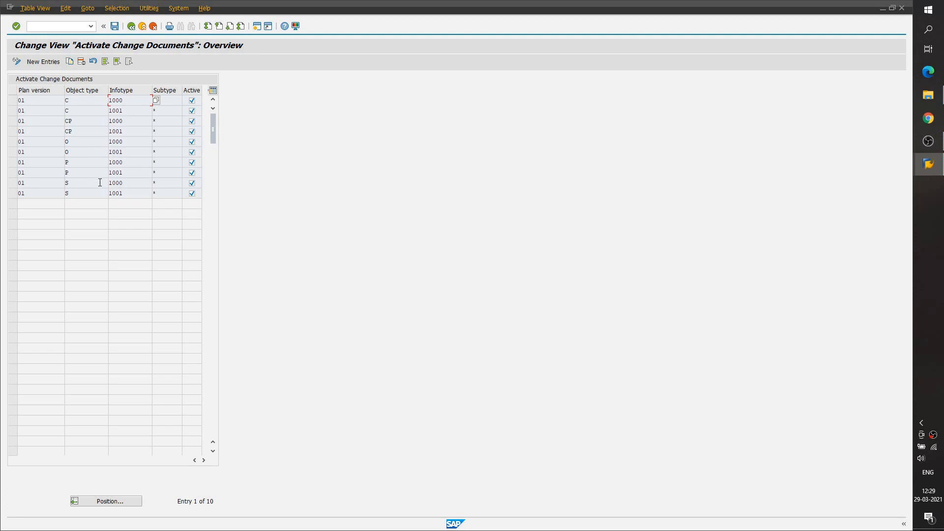
# - Leave the Activate Change Documents view and open the ABAP Editor transaction
pyautogui.click(63, 26)
pyautogui.write('/nse38')
pyautogui.press('Return')
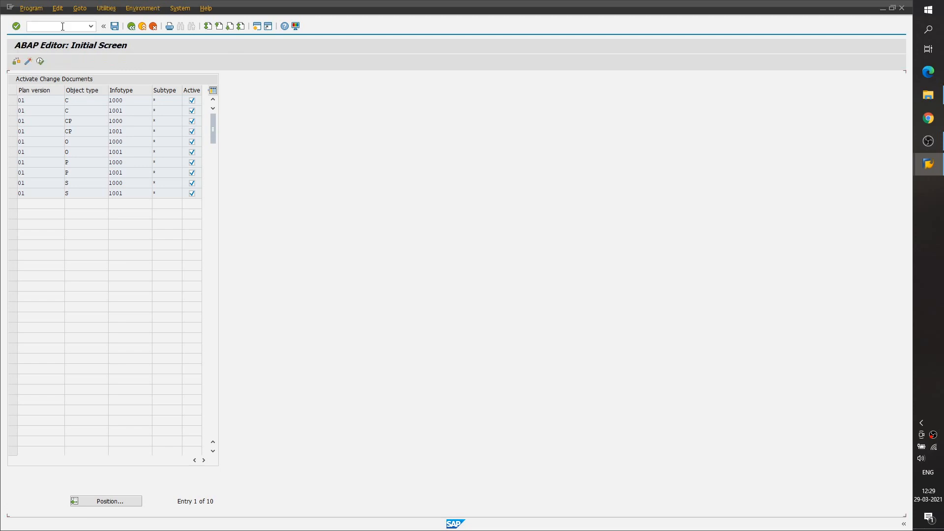
# - Enter RHCDOC_DISPLAY as the program and execute it
pyautogui.press('Delete')
pyautogui.press('Delete')
pyautogui.press('Delete')
pyautogui.press('Delete')
pyautogui.press('Delete')
pyautogui.press('Delete')
pyautogui.press('Delete')
pyautogui.press('Delete')
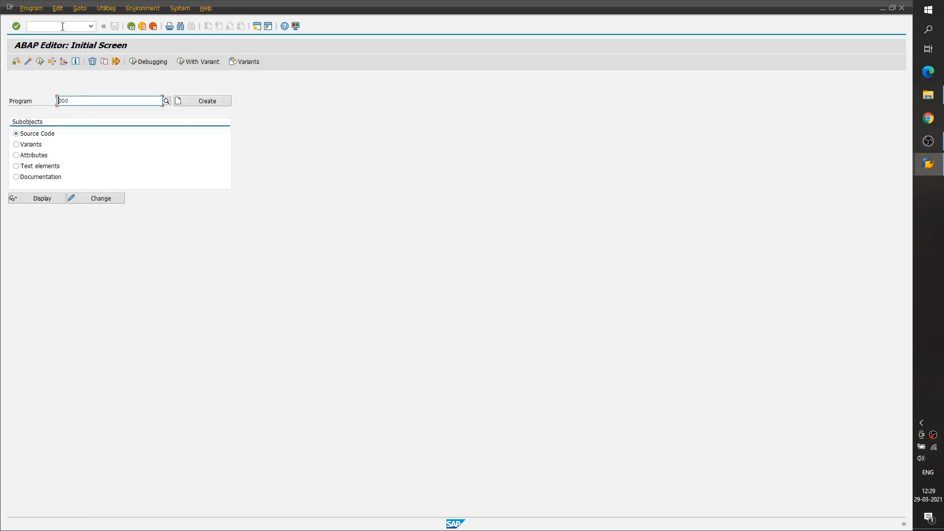
pyautogui.press('Down')
pyautogui.press('Down')
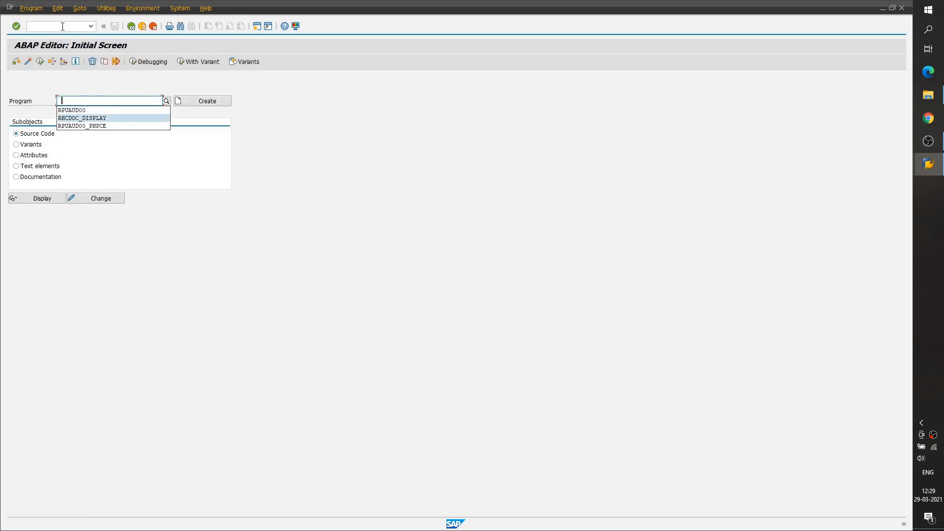
pyautogui.press('Return')
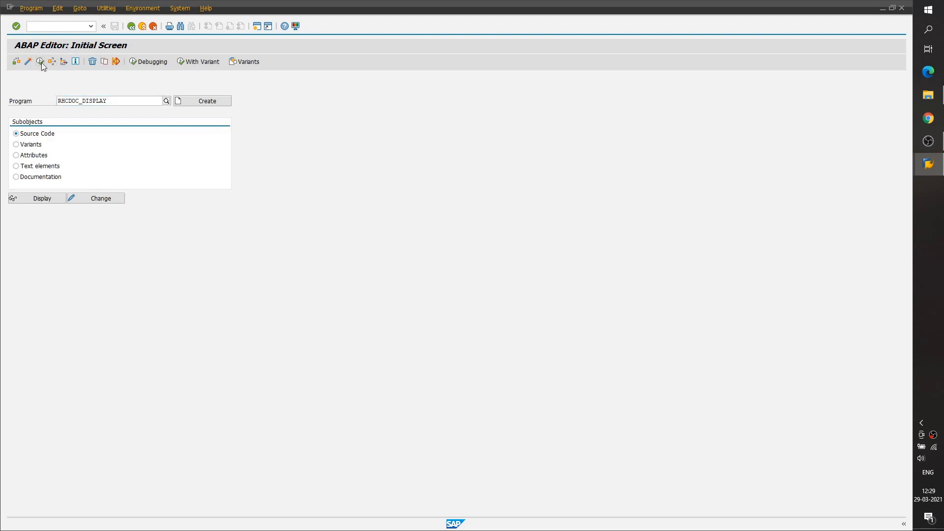
pyautogui.click(41, 62)
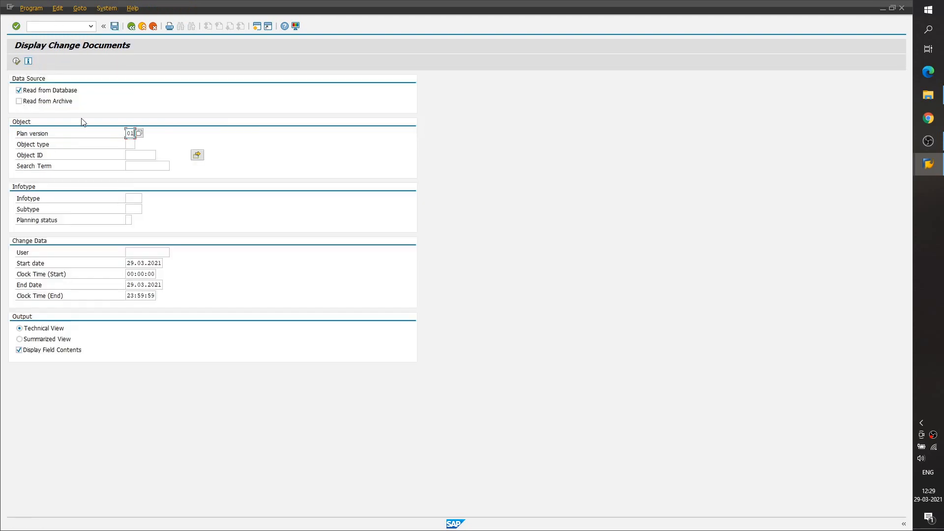
# - Restrict the change documents selection to object type S in plan version 01 and infotype 1000
pyautogui.press('Return')
pyautogui.press('Tab')
pyautogui.write('S')
pyautogui.press('Return')
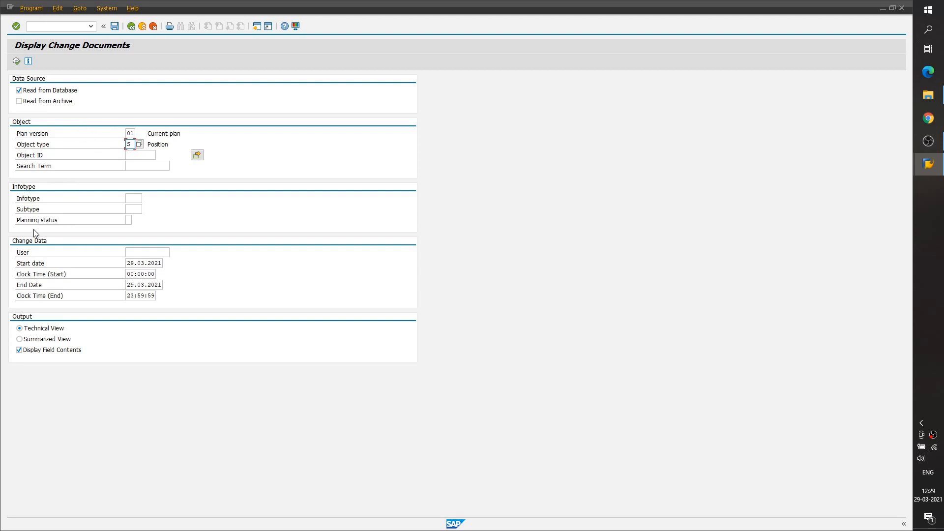
pyautogui.click(133, 199)
pyautogui.write('1000')
# - Check the object type and infotype selections, run the change documents report and examine the old value of the object abbreviation
pyautogui.click(135, 145)
pyautogui.doubleClick(134, 199)
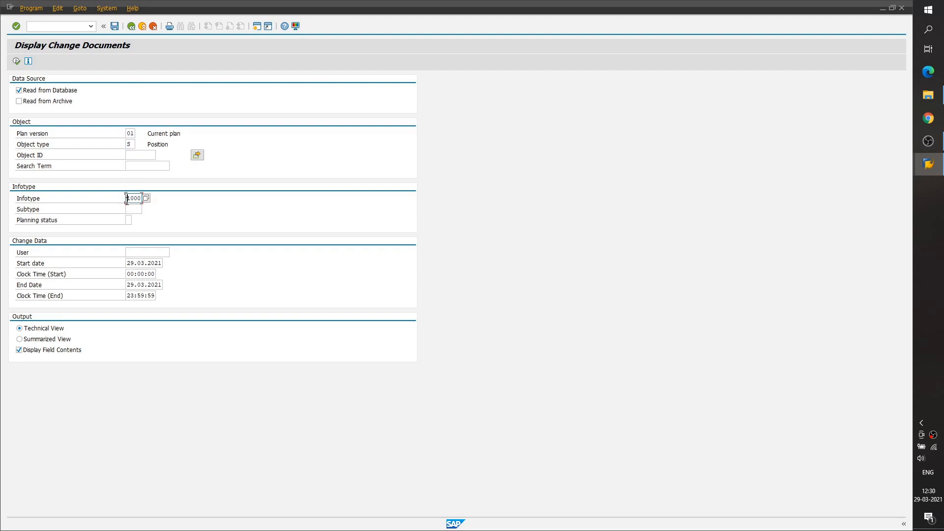
pyautogui.click(164, 207)
pyautogui.doubleClick(129, 145)
pyautogui.click(136, 146)
pyautogui.click(17, 61)
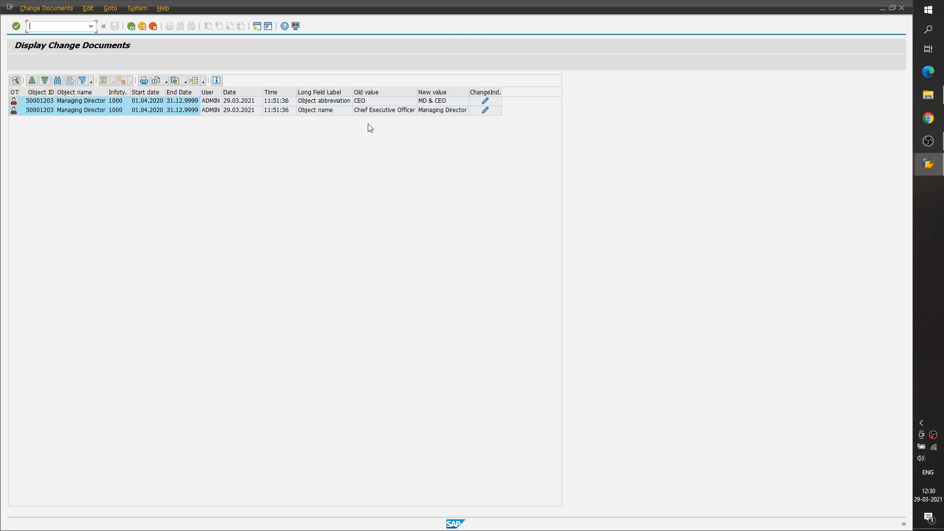
pyautogui.click(374, 104)
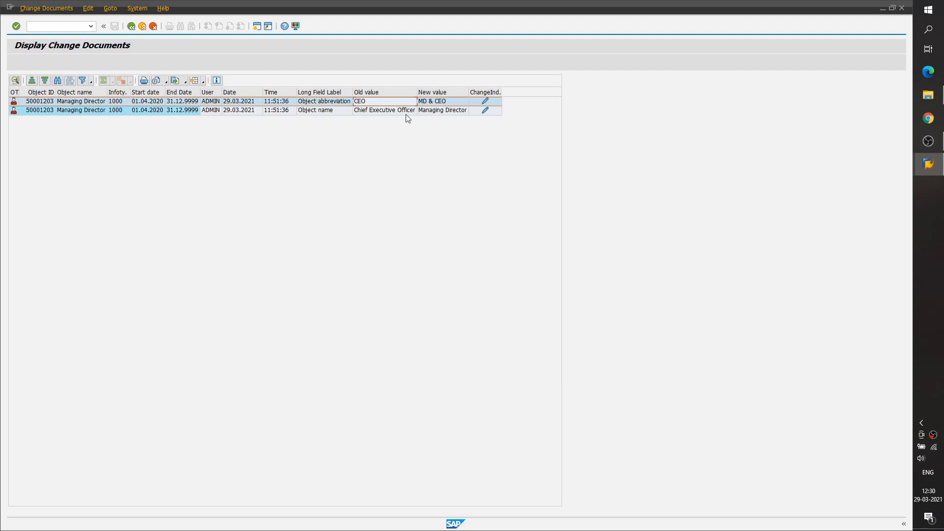
# - Open the Maintain object transaction in a new session
pyautogui.click(63, 29)
pyautogui.write('/o')
pyautogui.write('ppo')
pyautogui.press('Return')
# - Load position 50001203 by its object ID in the current plan
pyautogui.click(224, 123)
pyautogui.press('BackSpace')
pyautogui.press('BackSpace')
pyautogui.press('BackSpace')
pyautogui.press('BackSpace')
pyautogui.press('BackSpace')
pyautogui.press('BackSpace')
pyautogui.press('BackSpace')
pyautogui.press('BackSpace')
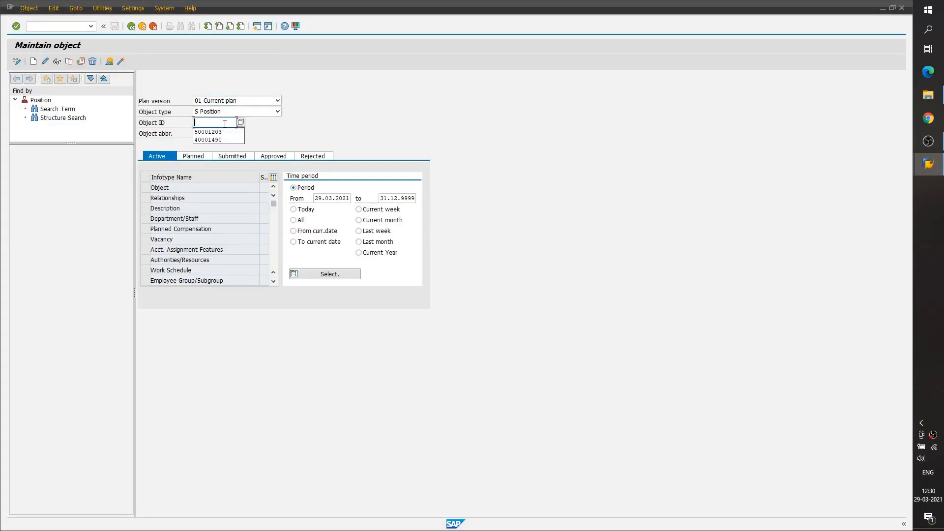
pyautogui.click(221, 131)
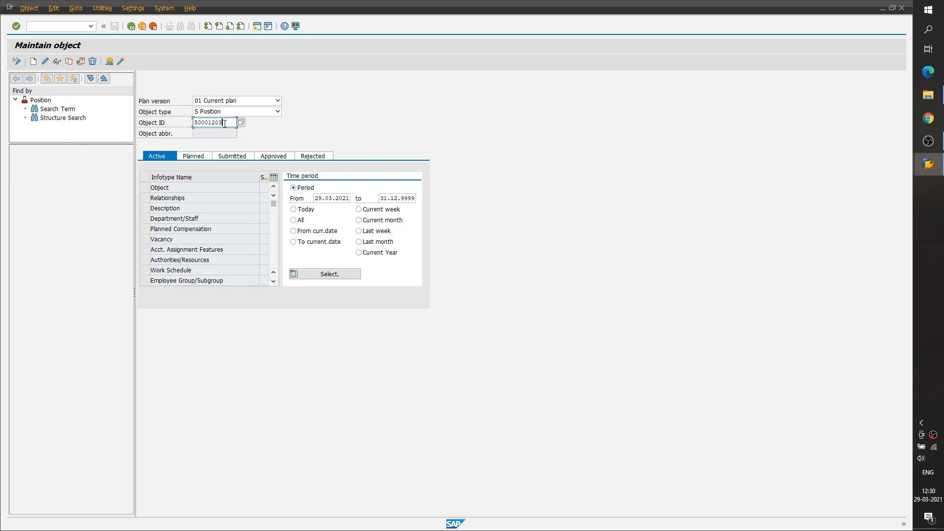
pyautogui.press('Return')
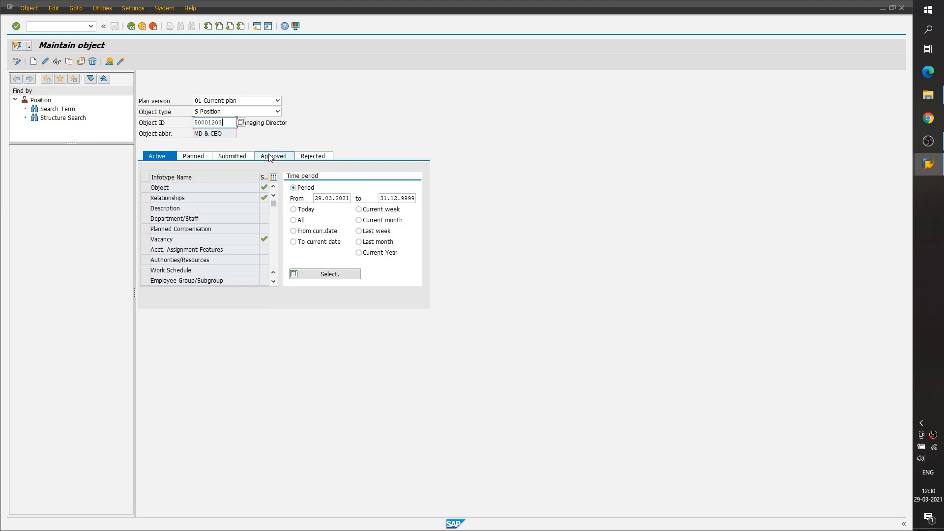
# - Review the position's infotype list and open its active Object infotype record for changing
pyautogui.click(143, 187)
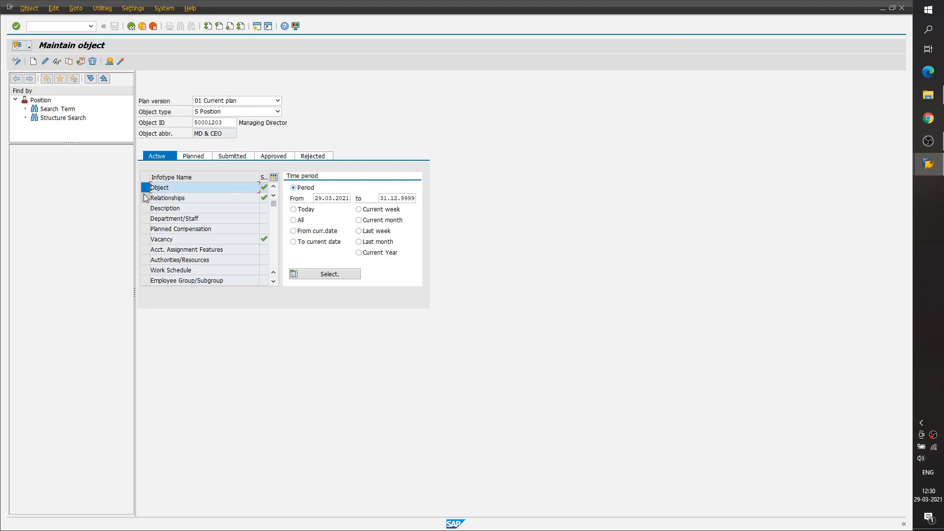
pyautogui.click(144, 197)
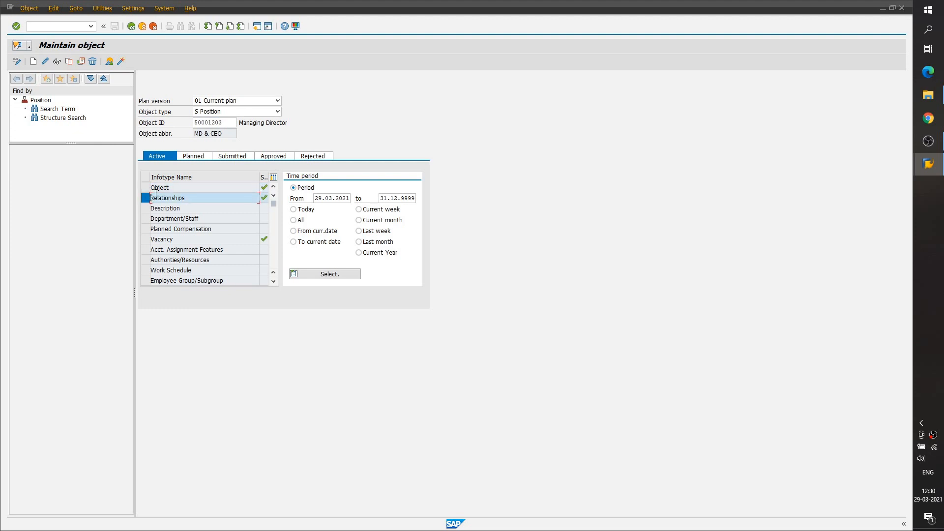
pyautogui.click(144, 218)
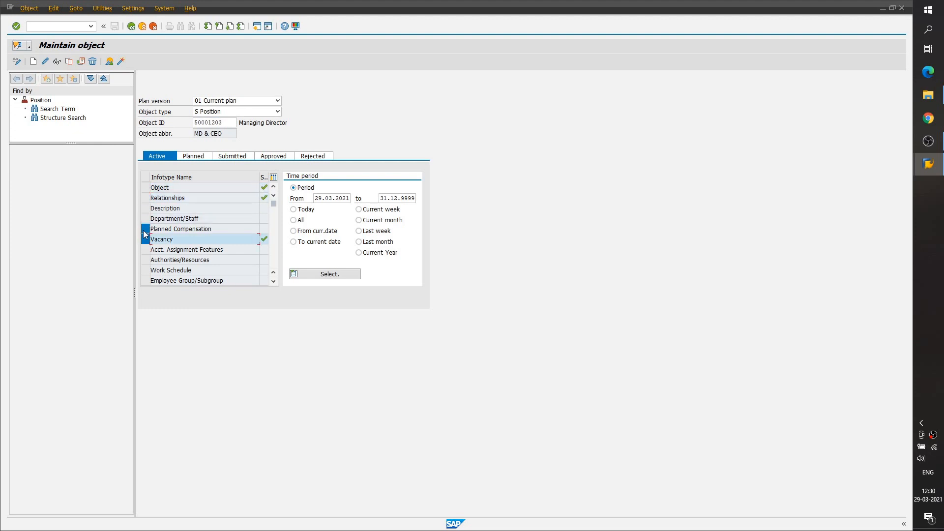
pyautogui.click(145, 208)
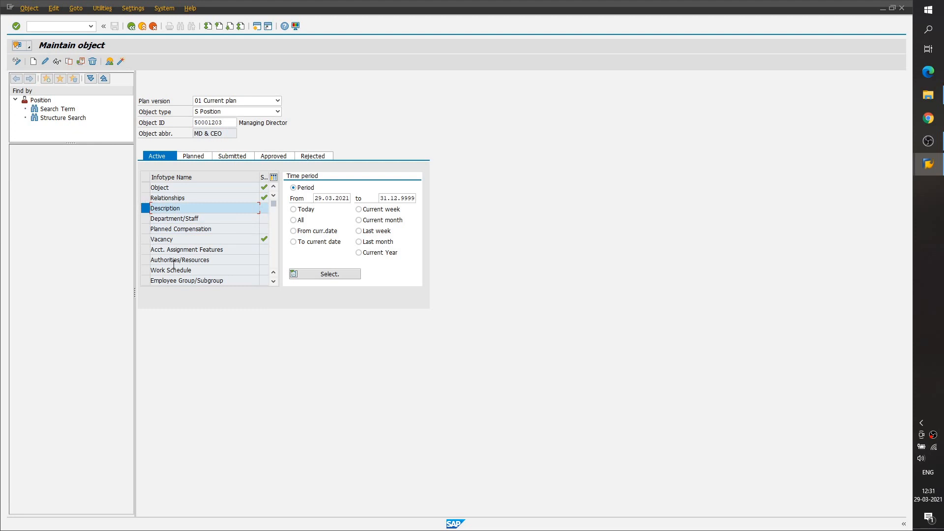
pyautogui.click(143, 187)
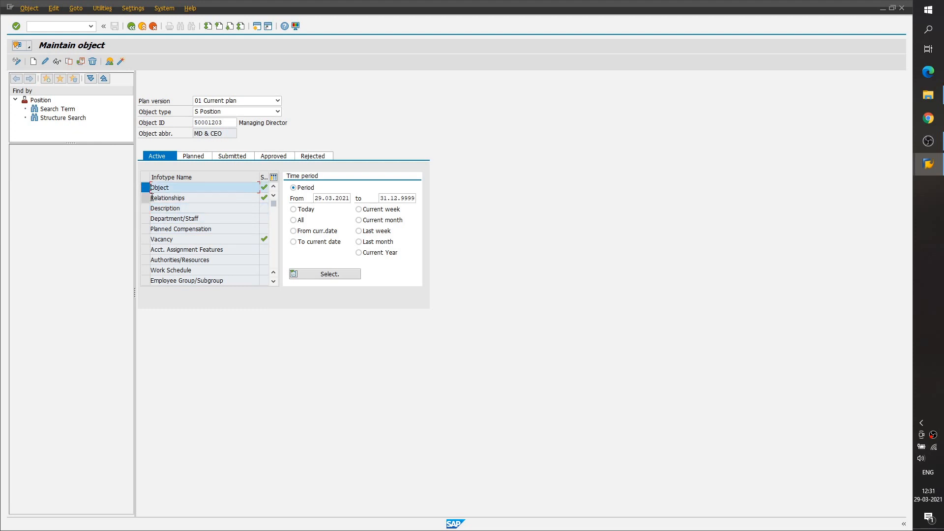
pyautogui.keyDown('ctrl'); pyautogui.click(144, 197); pyautogui.keyUp('ctrl')
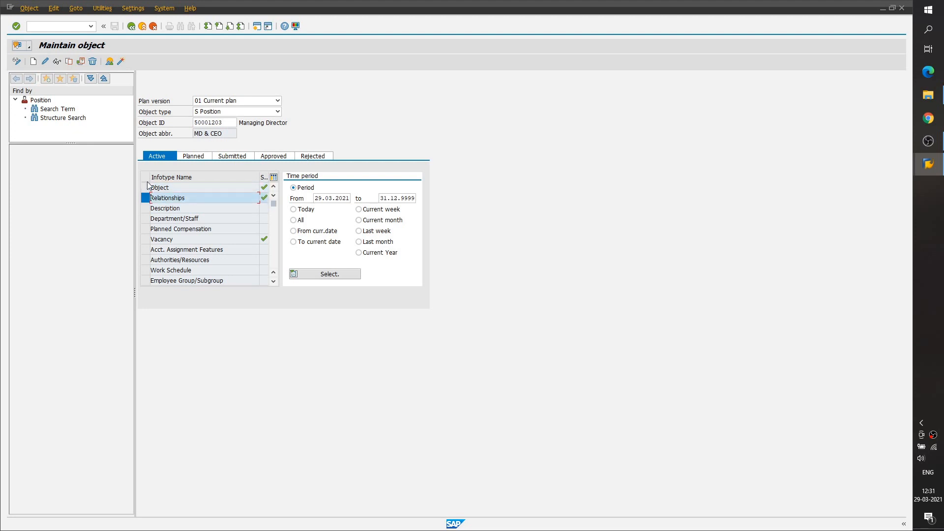
pyautogui.click(145, 189)
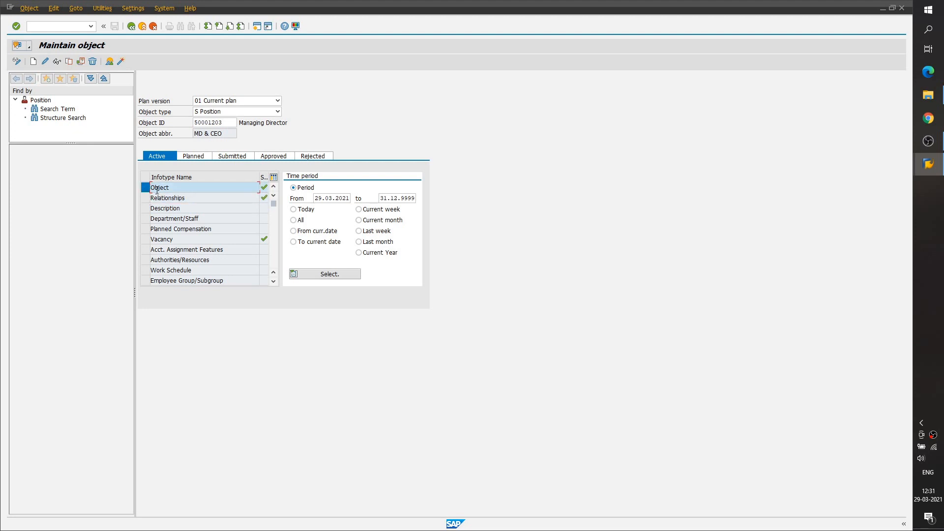
pyautogui.click(45, 61)
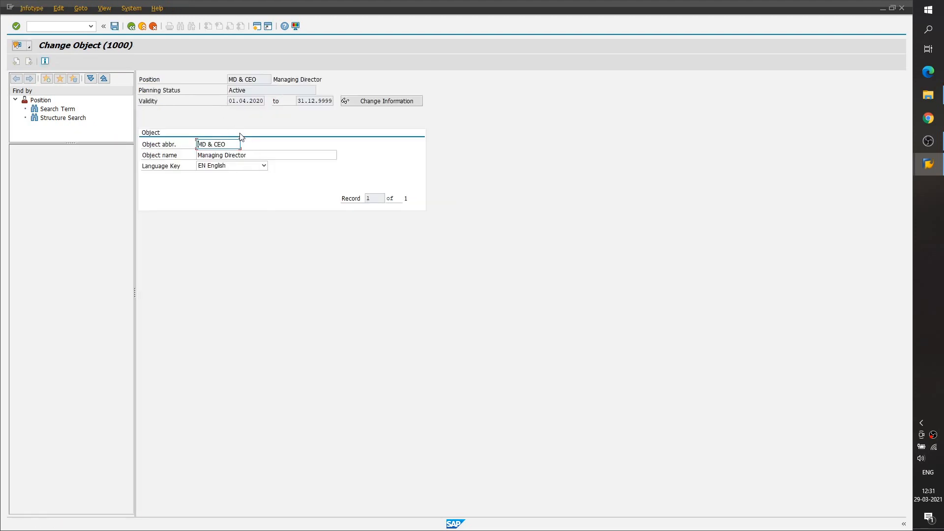
# - Change the position's object abbreviation and object name to Owner and save the record
pyautogui.press('BackSpace')
pyautogui.press('BackSpace')
pyautogui.press('BackSpace')
pyautogui.press('BackSpace')
pyautogui.press('BackSpace')
pyautogui.press('BackSpace')
pyautogui.press('BackSpace')
pyautogui.press('BackSpace')
pyautogui.write('Owner')
pyautogui.press('Tab')
pyautogui.write('Owner')
pyautogui.press('Delete')
pyautogui.press('Delete')
pyautogui.press('Delete')
pyautogui.press('Delete')
pyautogui.press('Delete')
pyautogui.press('Delete')
pyautogui.press('Delete')
pyautogui.press('Delete')
pyautogui.press('Delete')
pyautogui.press('Delete')
pyautogui.press('Delete')
pyautogui.press('Delete')
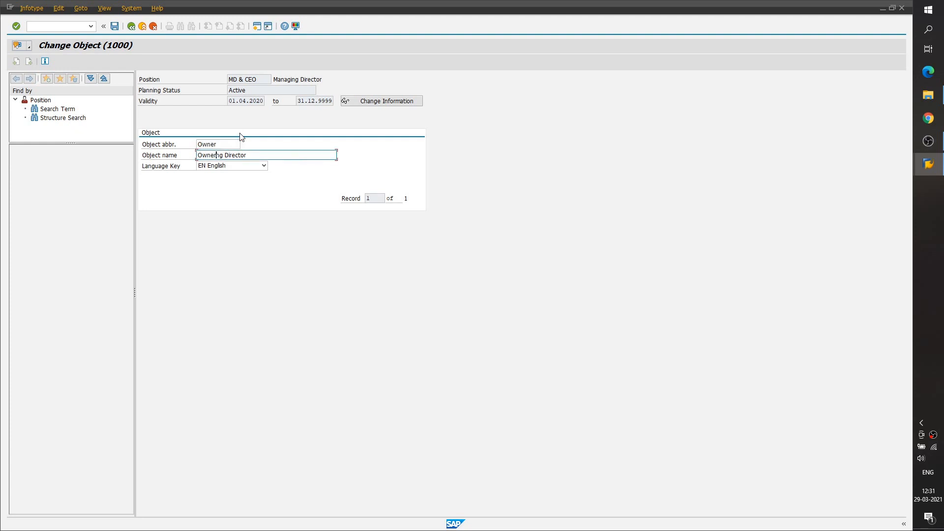
pyautogui.press('Return')
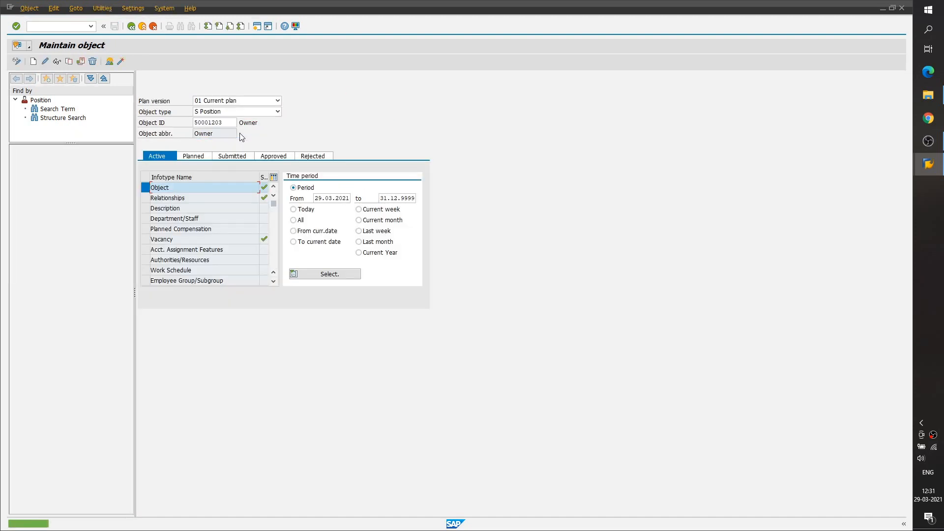
# - Switch to transaction SE38 and start the Display Change Documents report
pyautogui.click(58, 26)
pyautogui.write('/nse38')
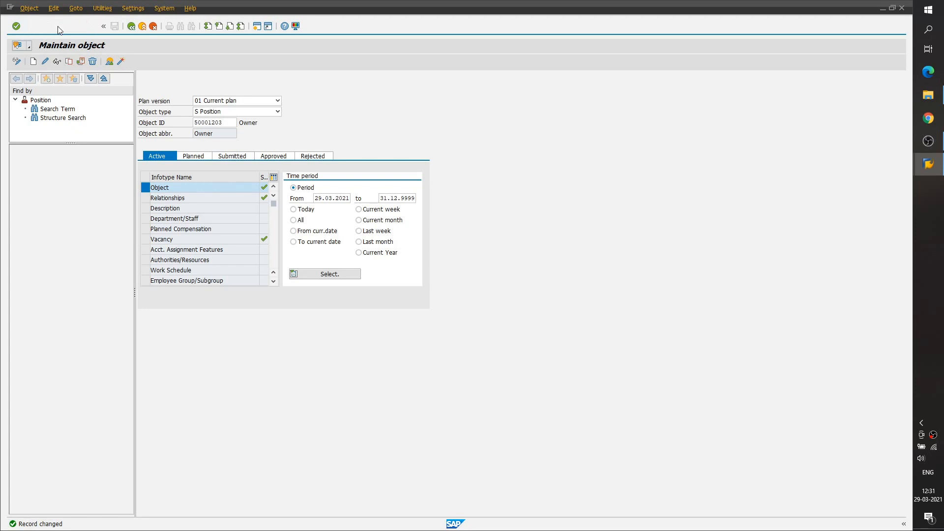
pyautogui.press('Return')
pyautogui.click(40, 62)
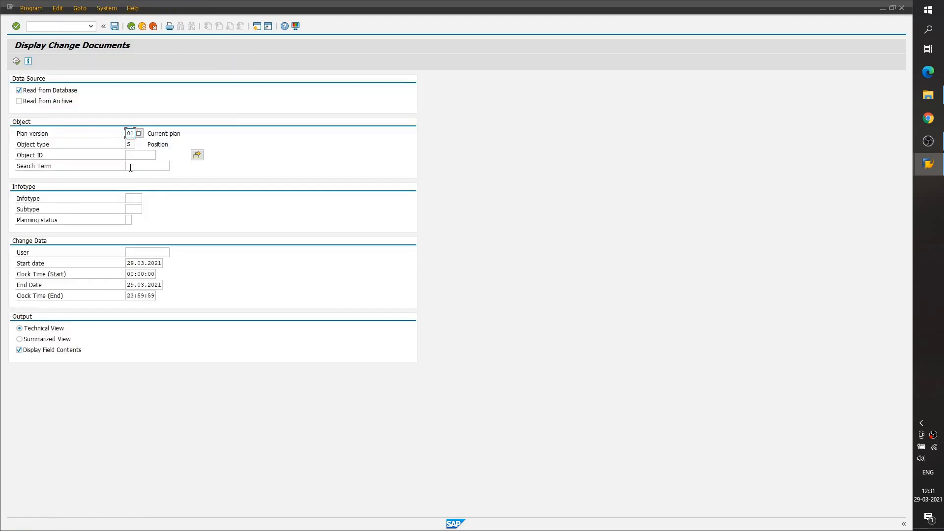
# - Restrict the change documents selection to infotype 1000 and run the report for positions in the current plan
pyautogui.click(132, 198)
pyautogui.click(136, 208)
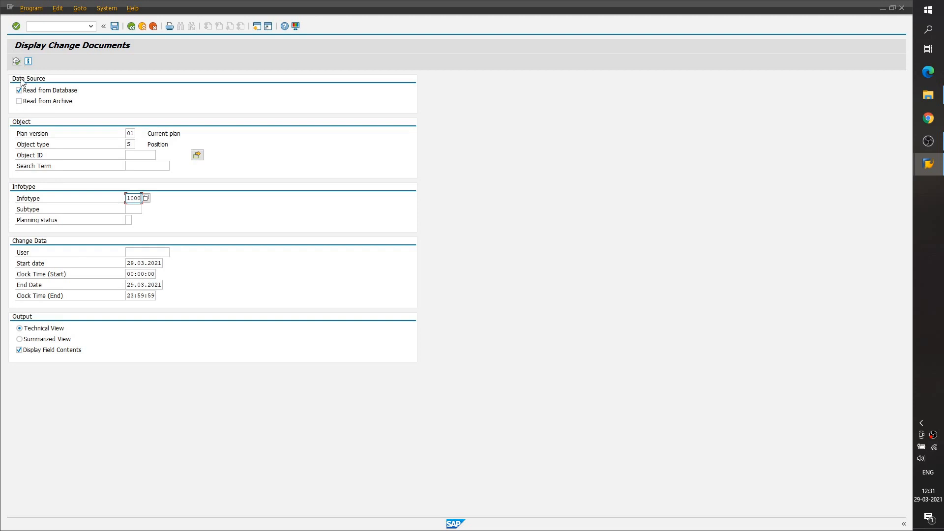
pyautogui.click(17, 62)
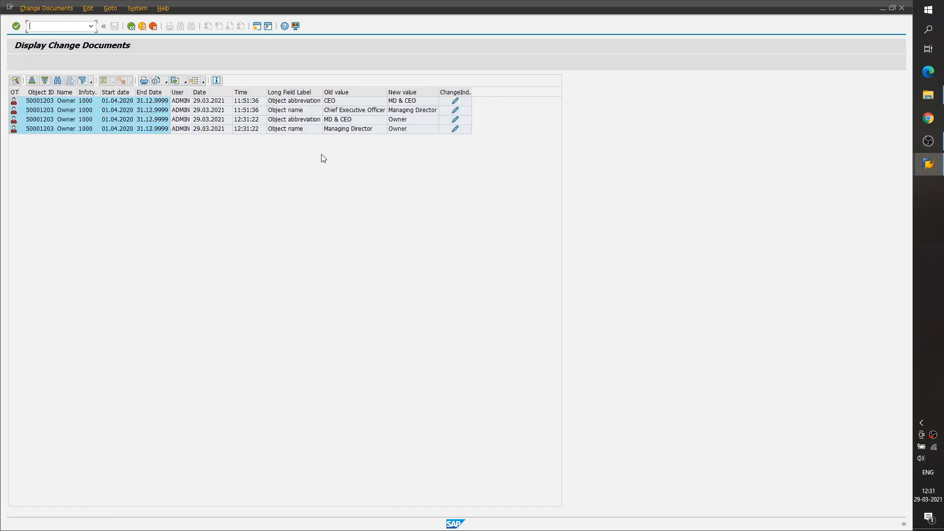
# - Examine the old and new values logged for each object abbreviation and object name change of the position
pyautogui.click(355, 102)
pyautogui.click(391, 102)
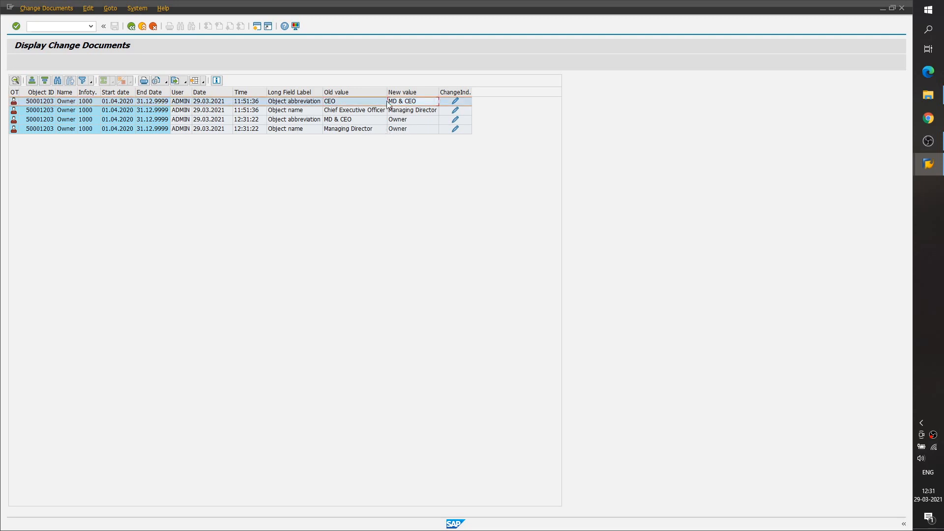
pyautogui.click(373, 112)
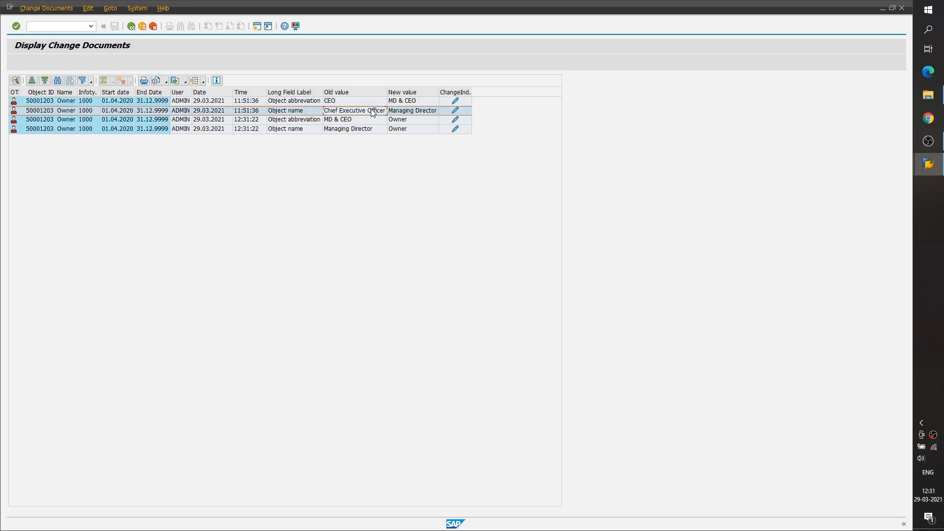
pyautogui.click(416, 112)
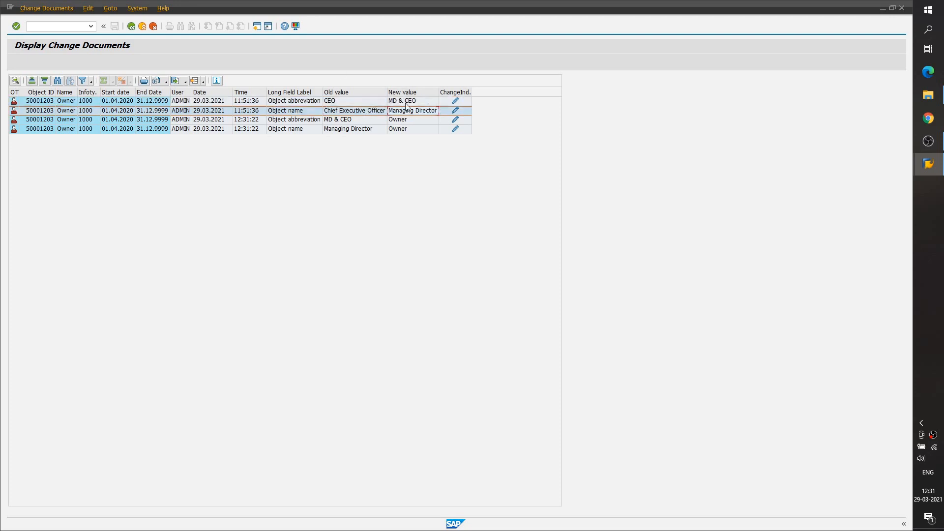
pyautogui.click(364, 123)
pyautogui.click(405, 122)
pyautogui.click(381, 128)
pyautogui.click(412, 112)
pyautogui.click(366, 132)
pyautogui.click(423, 131)
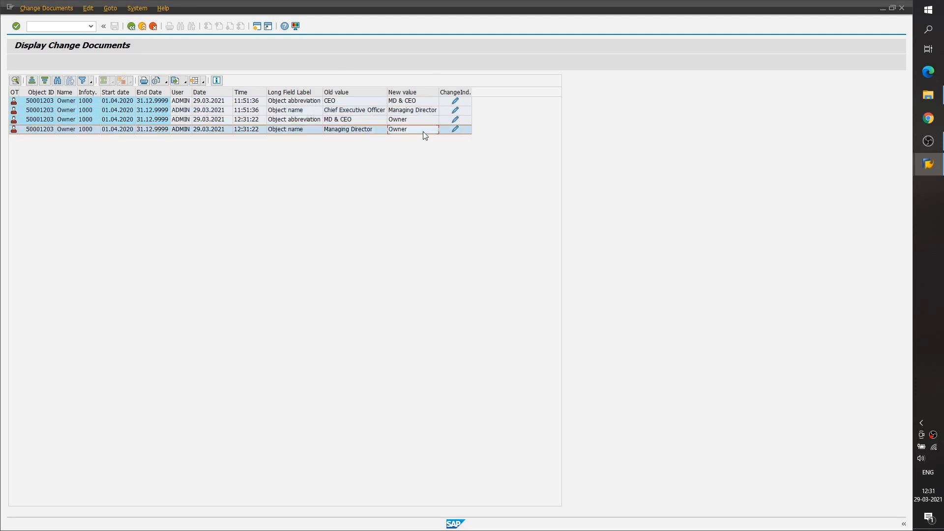